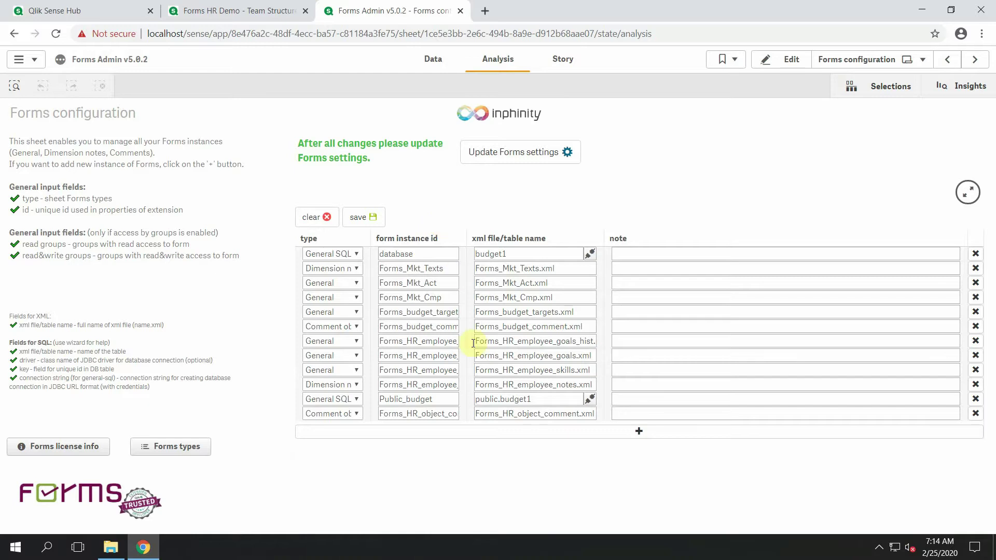
Step: Add a new General form instance row with id TechTuesday
click(503, 434)
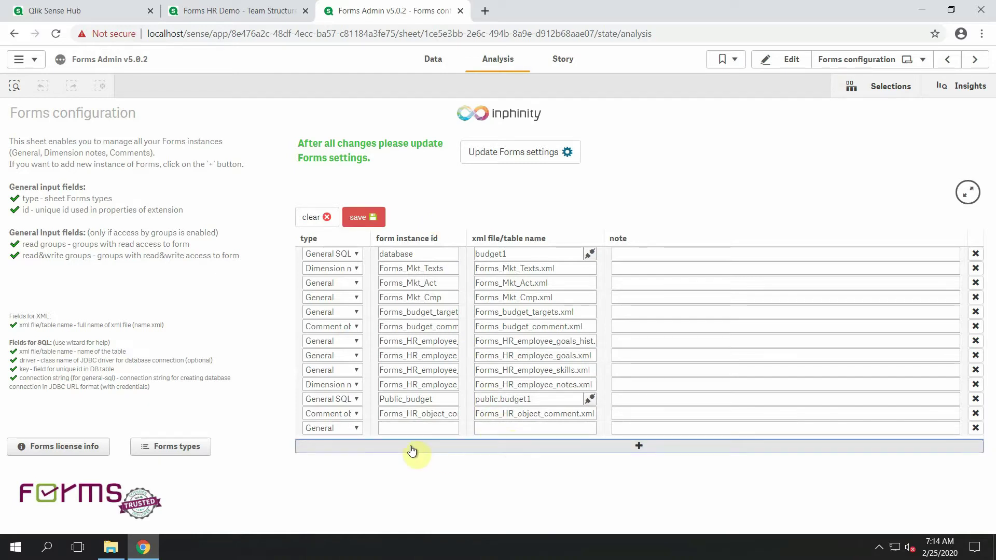
click(337, 430)
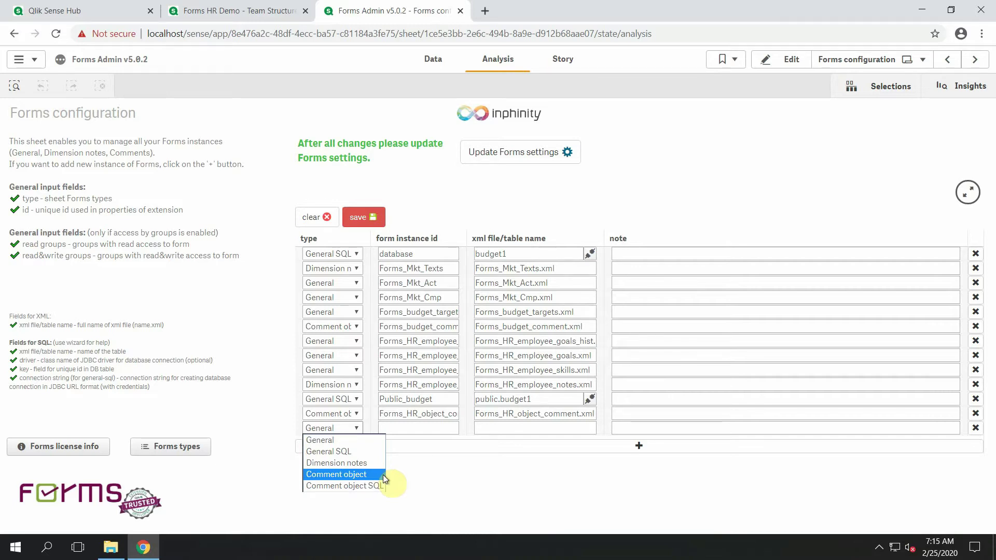
click(367, 443)
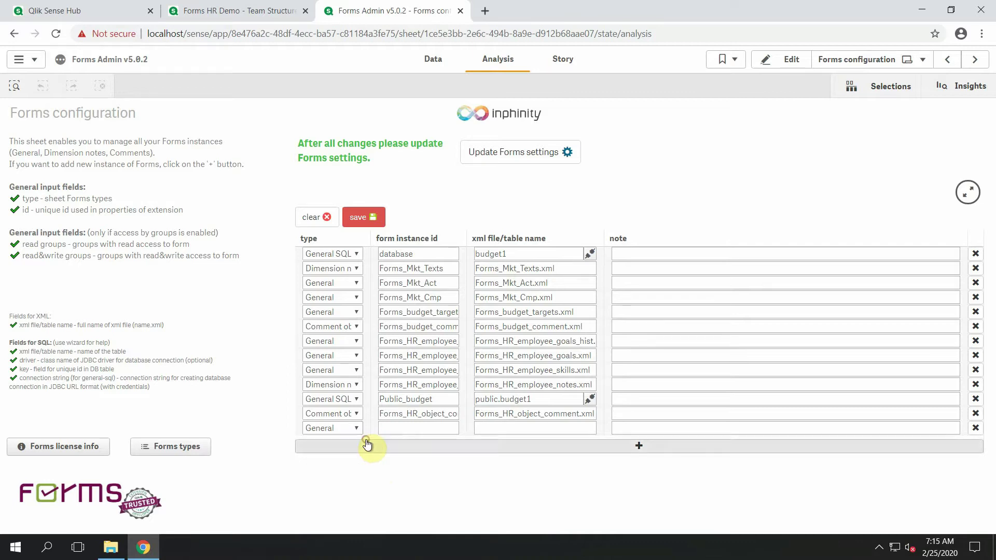
click(392, 429)
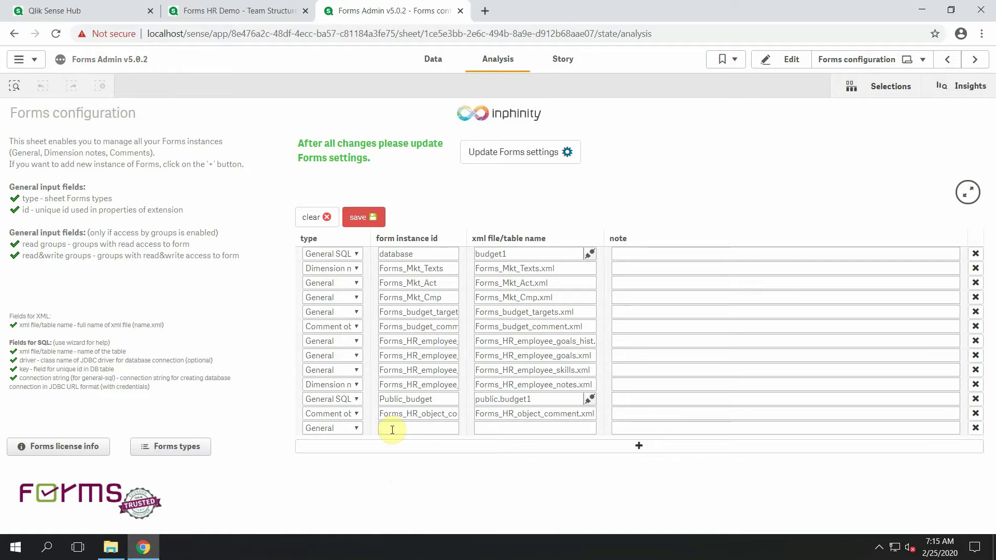
text(TechTuesday)
Step: Set the row's xml file name to TechTuesday.xml and save the configuration
double_click(392, 428)
key(ctrl+c)
click(508, 429)
key(ctrl+v)
text(.xml)
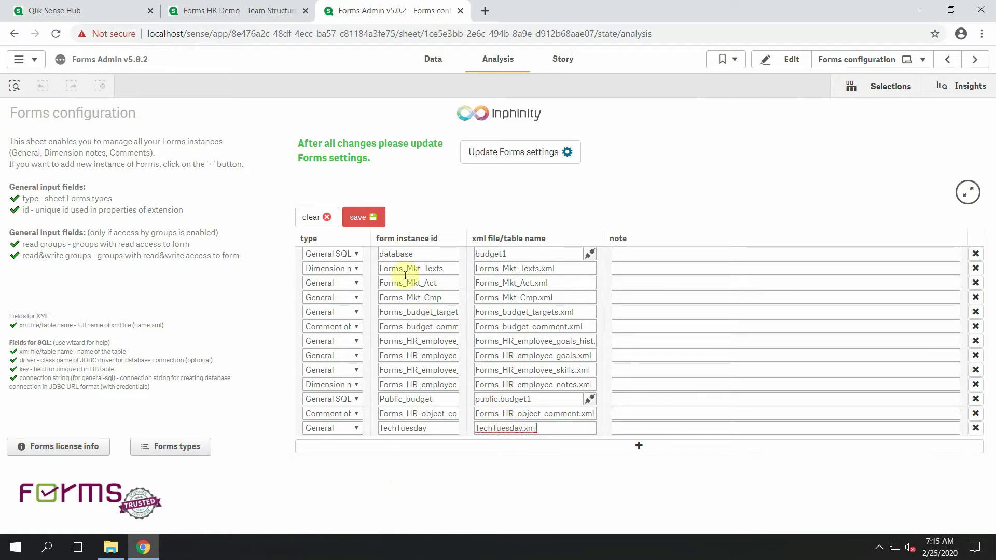
click(375, 221)
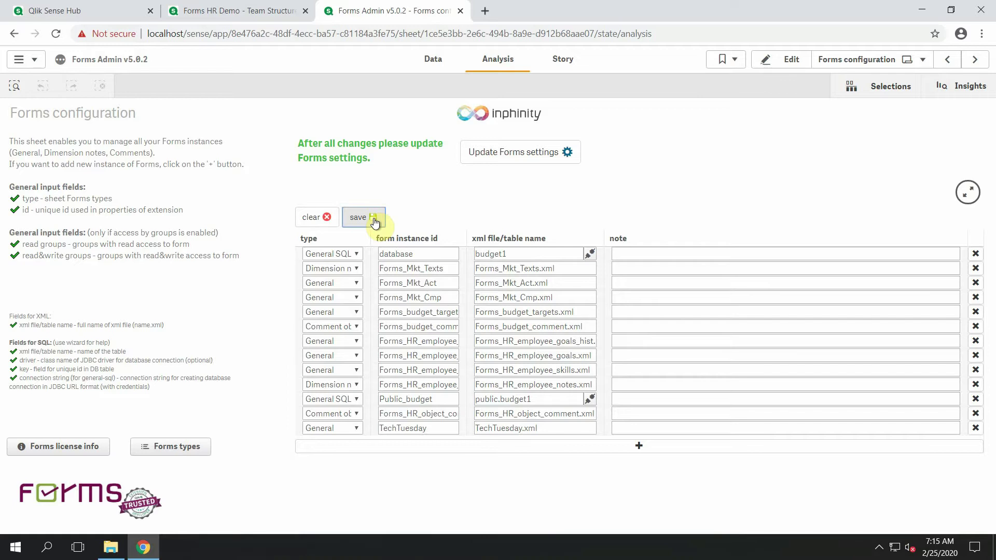
Step: Update the Forms settings and return to the Forms HR Demo Team Structure Overview sheet
click(543, 155)
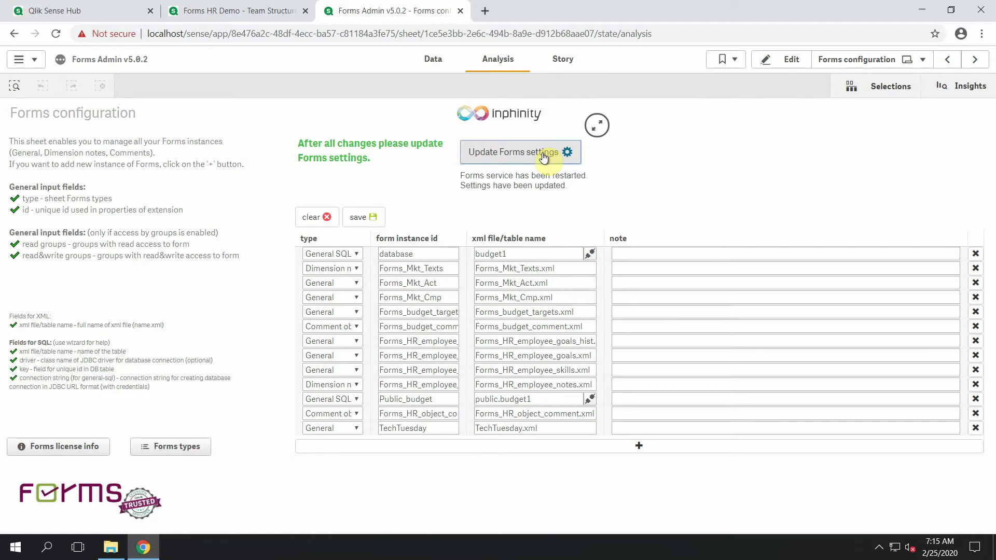
click(272, 13)
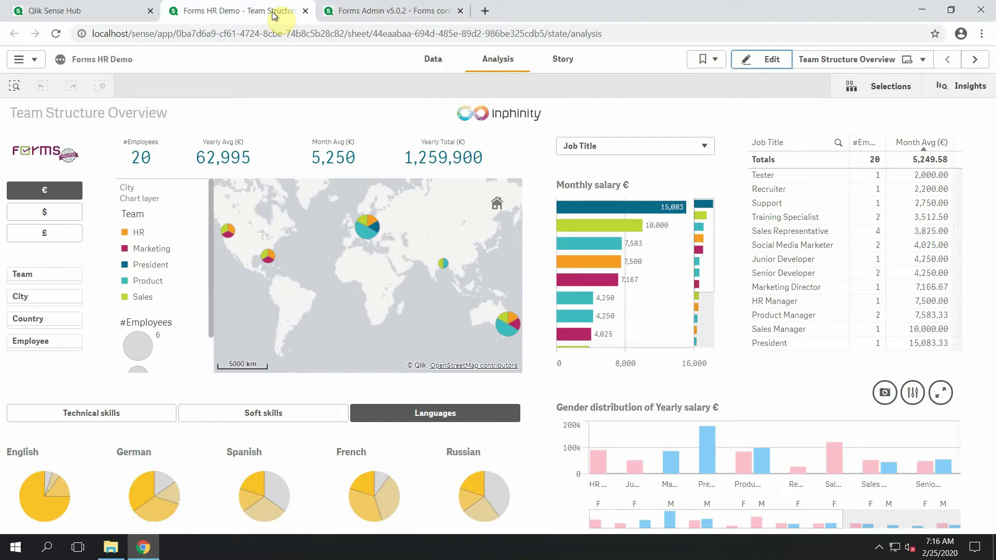
Step: Delete the map chart from the Team Structure Overview sheet in edit mode
click(771, 62)
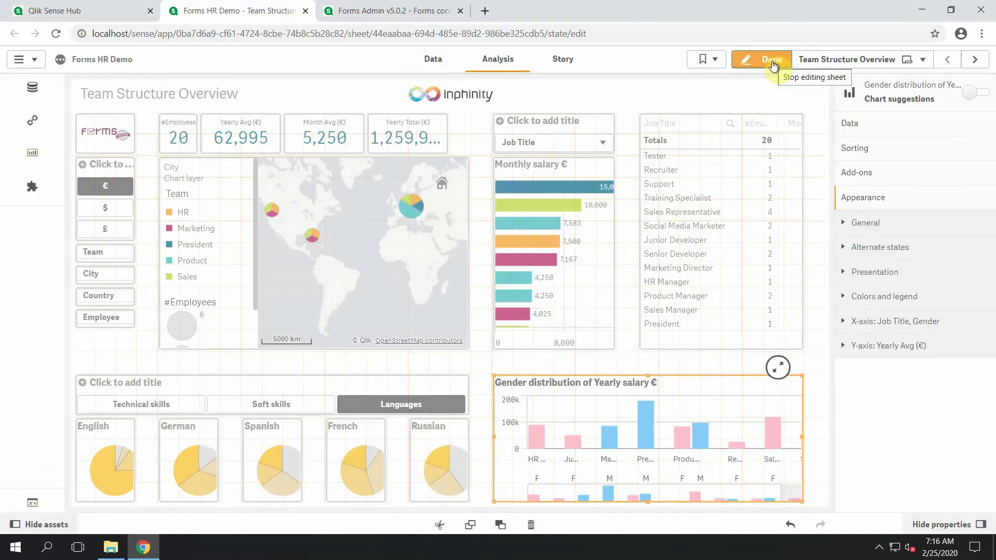
click(445, 257)
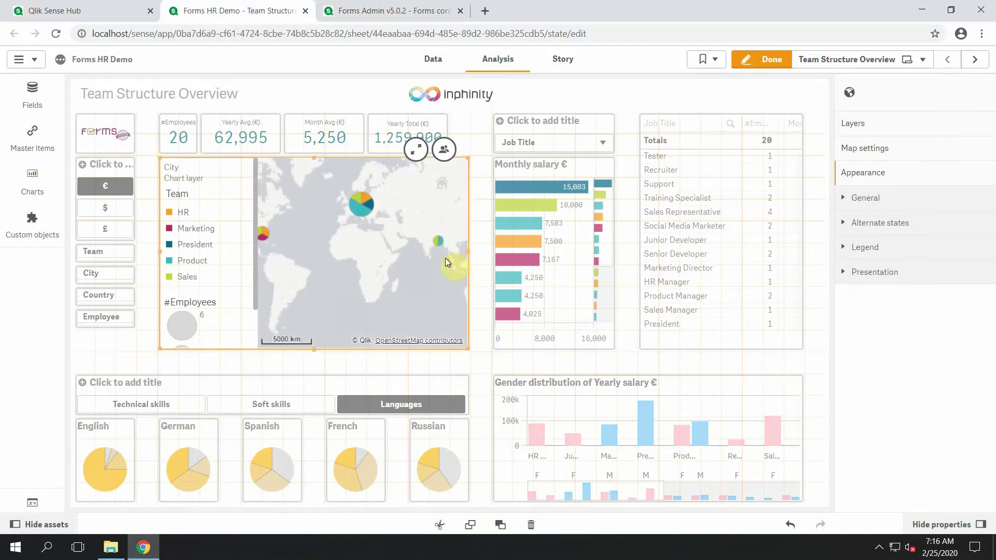
key(Delete)
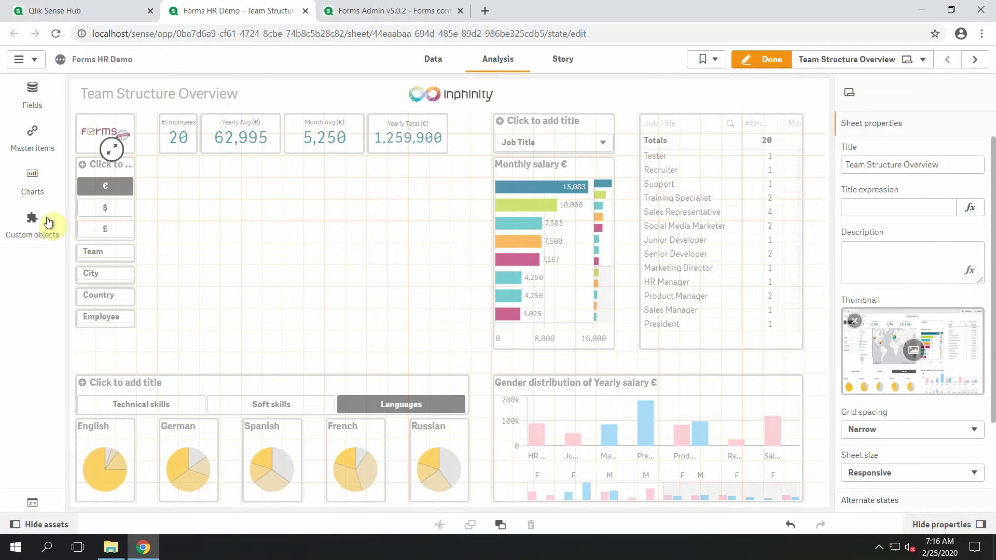
Step: Filter the custom objects by 'forms' and expand the Extensions list
click(32, 222)
click(128, 91)
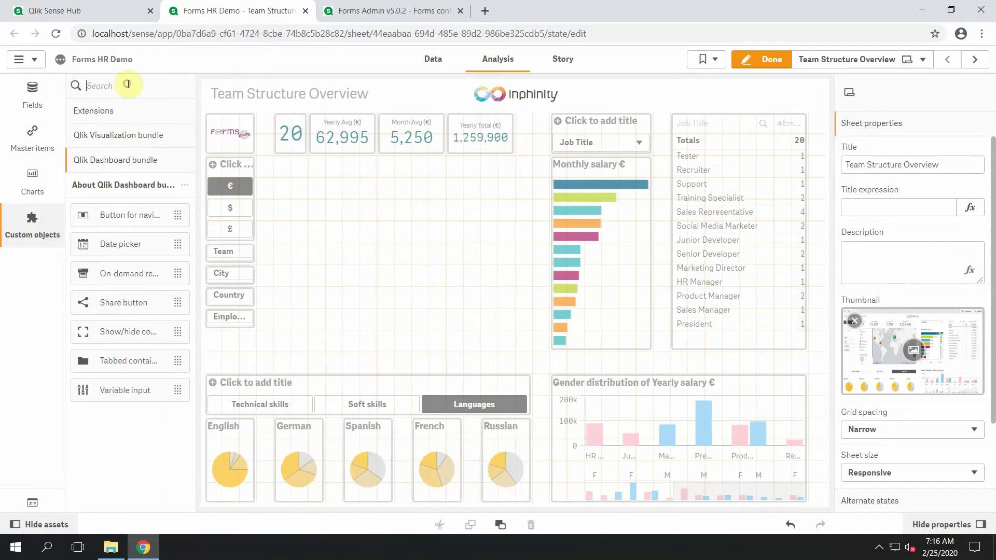
text(forms)
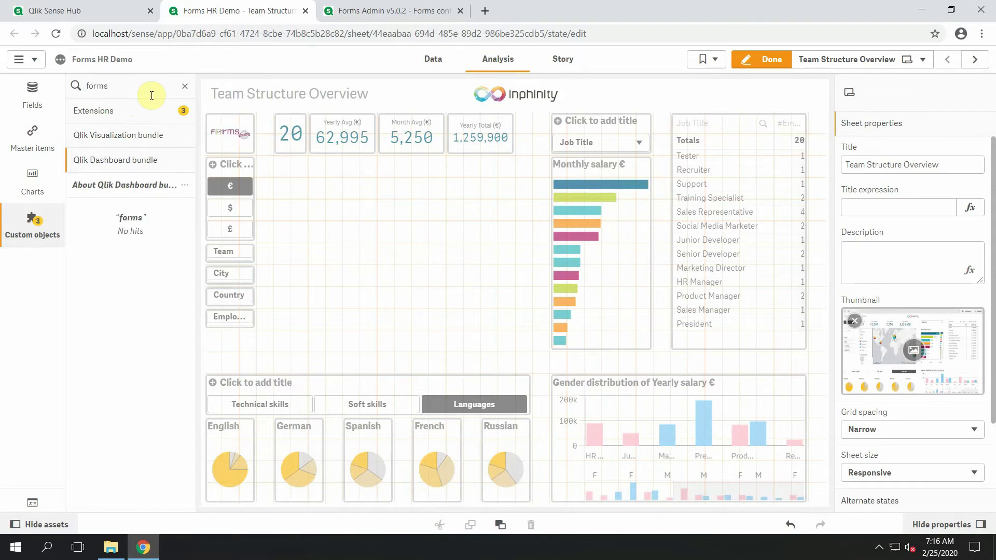
click(135, 116)
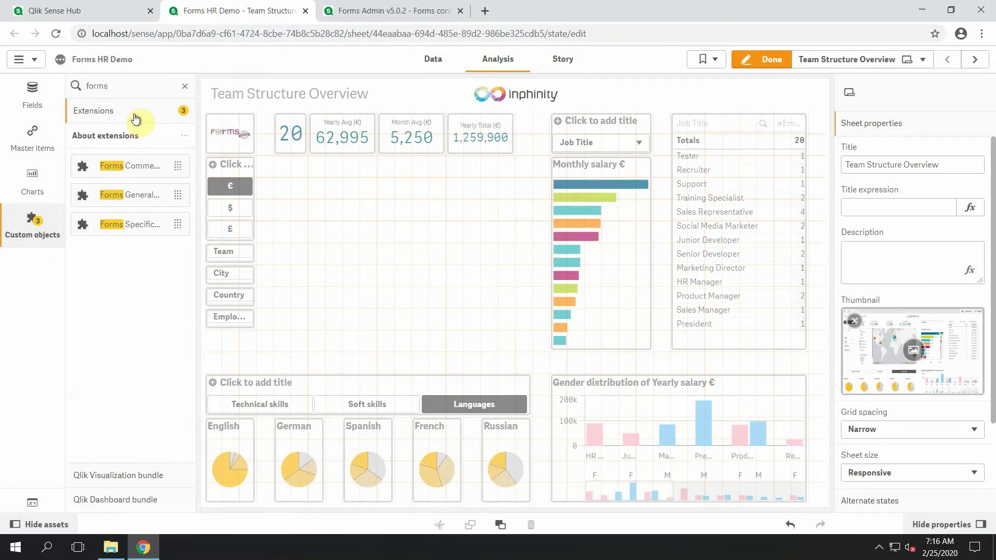
Step: Place a narrowed Forms General object where the map was, with Team as dimension
drag(130, 194, 312, 223)
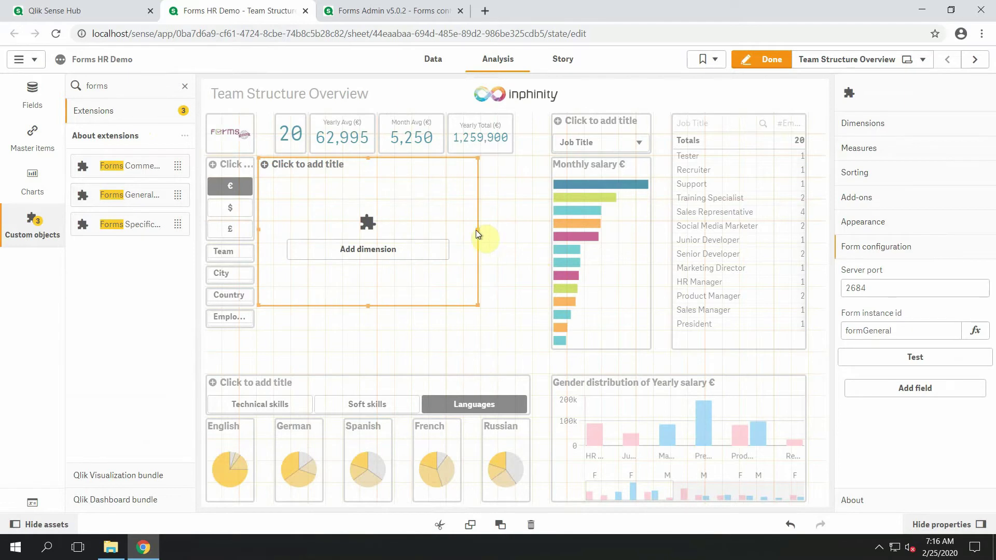
drag(259, 229, 275, 229)
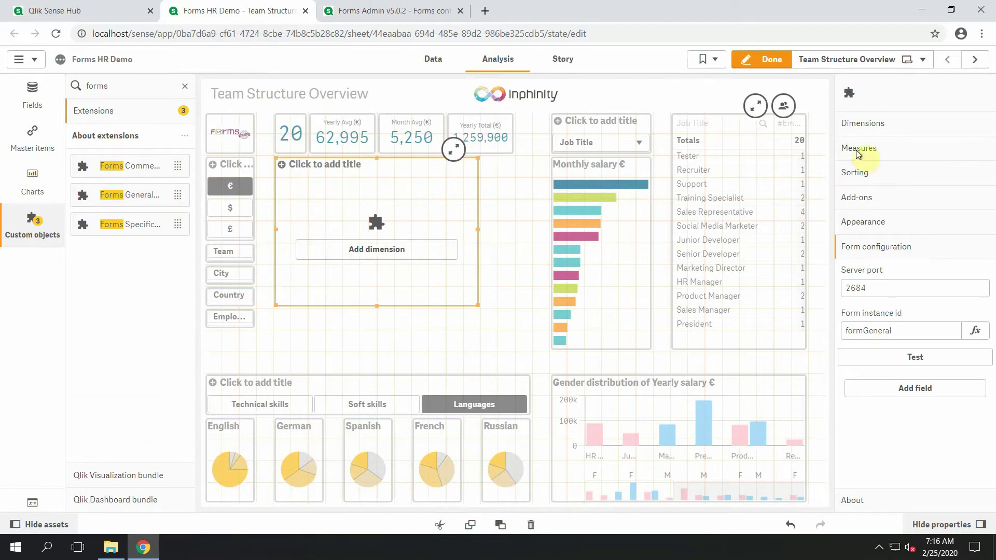
click(869, 129)
click(883, 149)
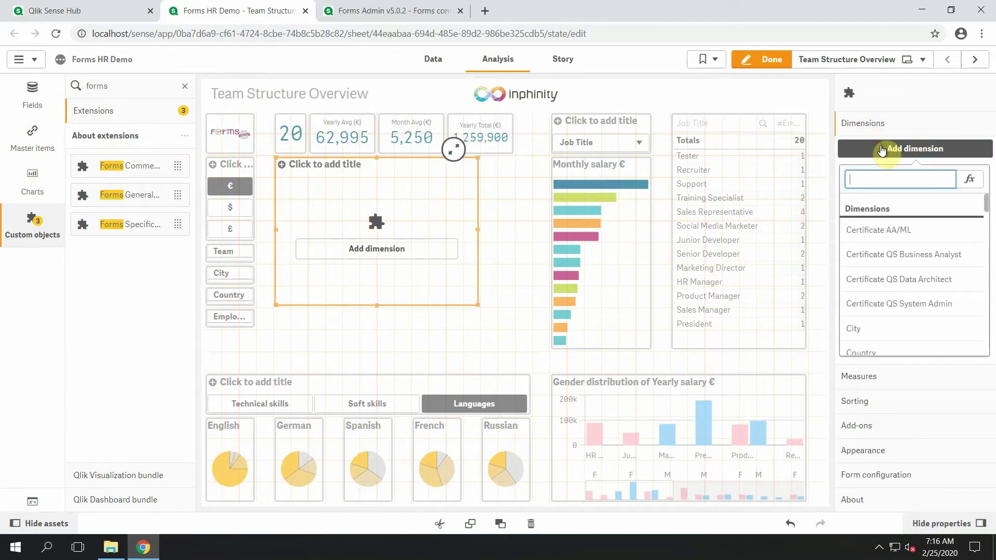
text(team)
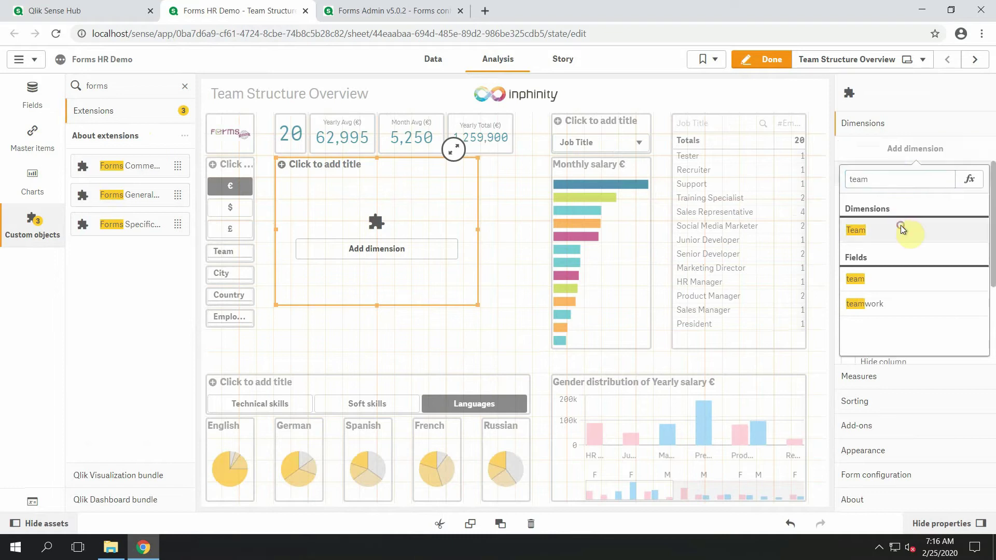
click(900, 230)
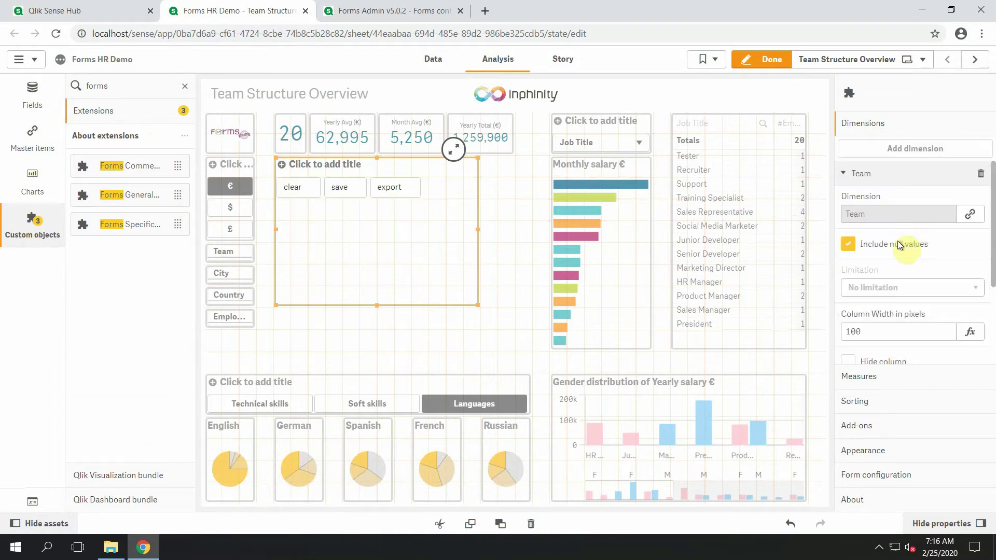
Step: Add an editable form field with column name and label 'description', width 150
click(911, 475)
click(916, 389)
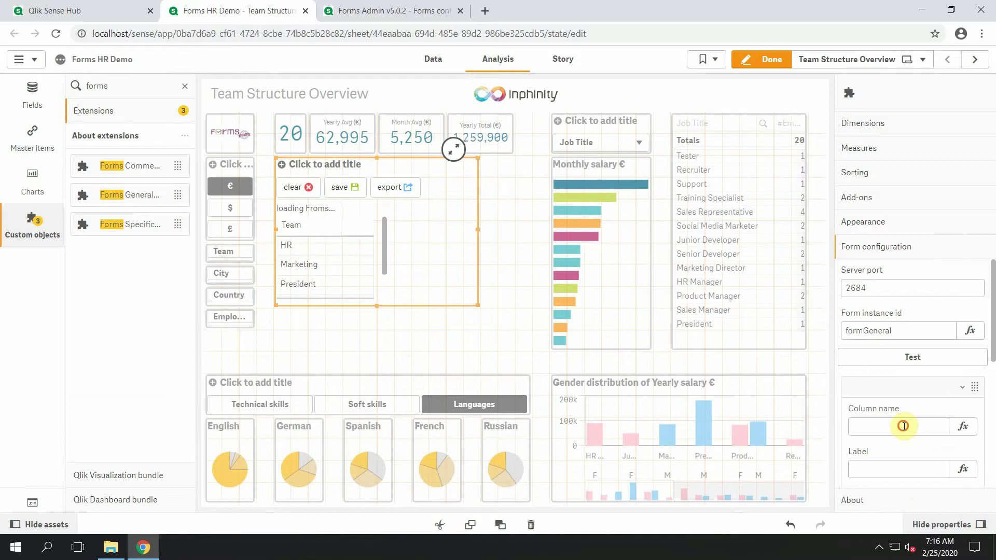
click(903, 425)
text(description)
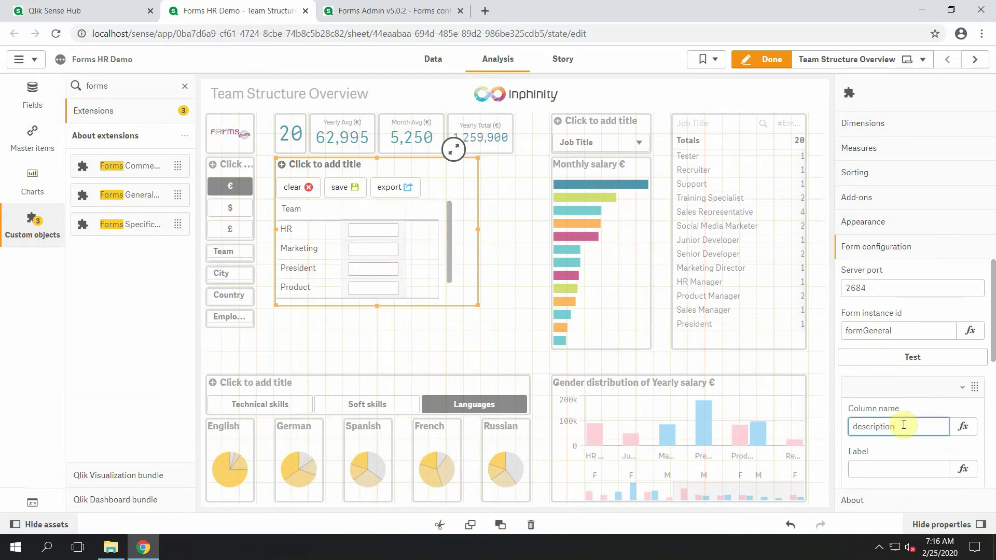
click(884, 469)
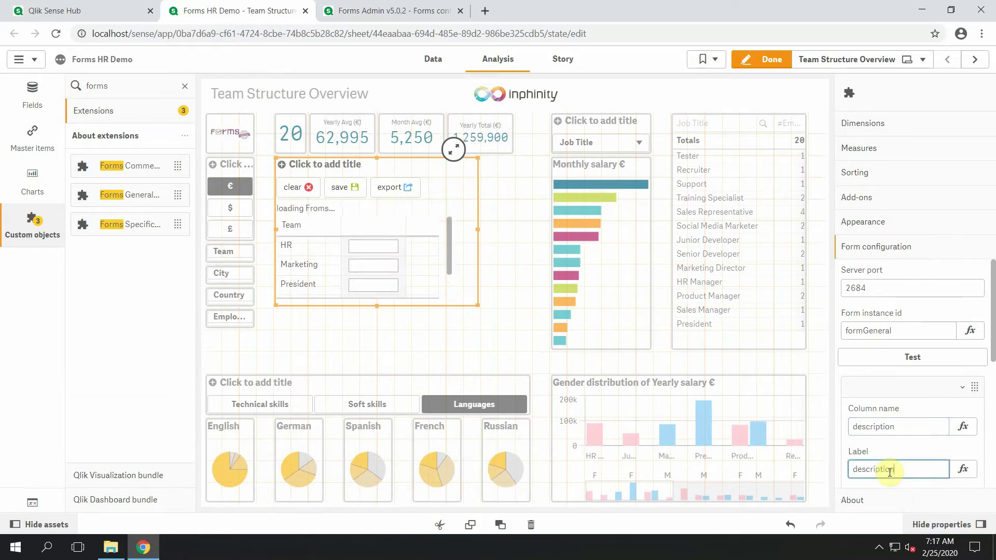
scroll(908, 468, down, 2)
click(861, 424)
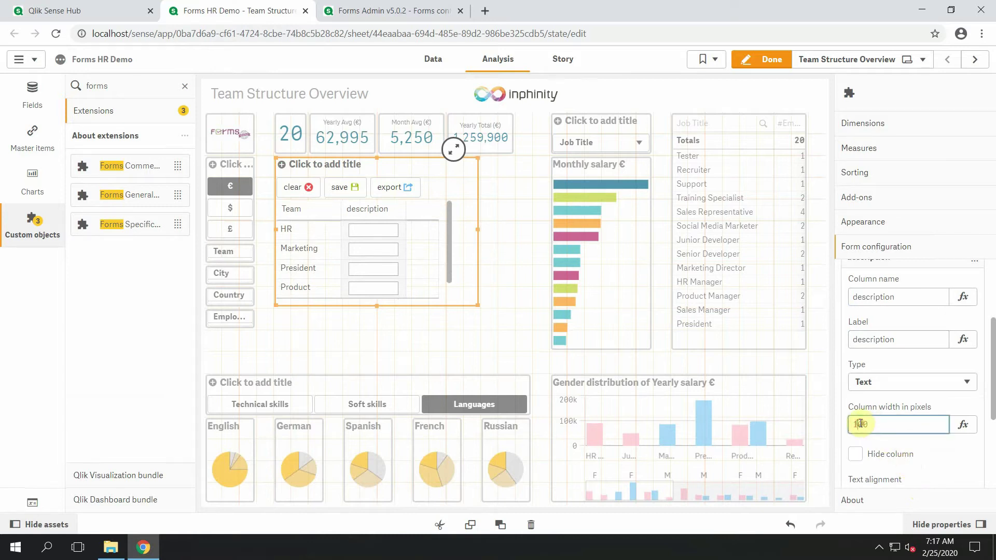
key(Delete)
Step: Finish the column width, leave editing, and type 'human resources' as the HR description
text(5)
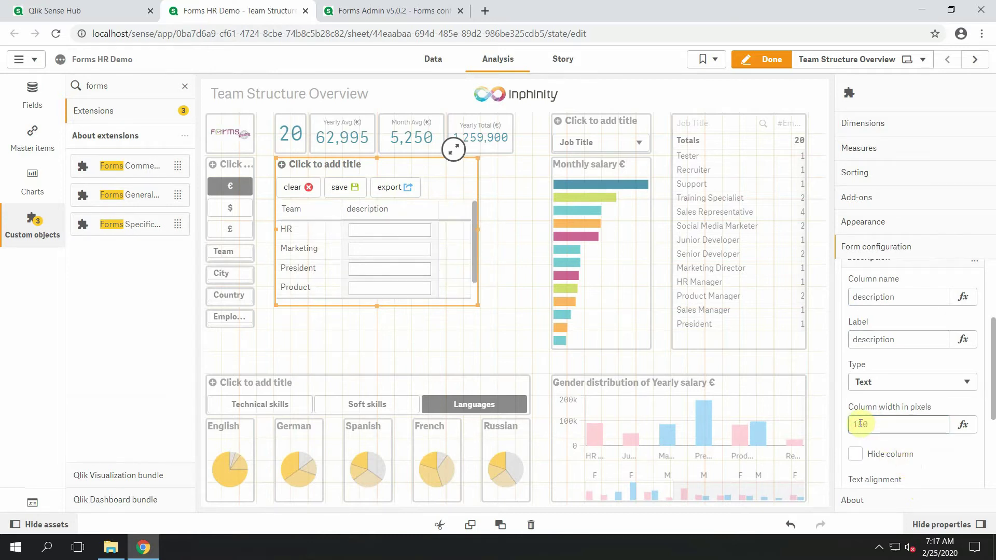
click(762, 63)
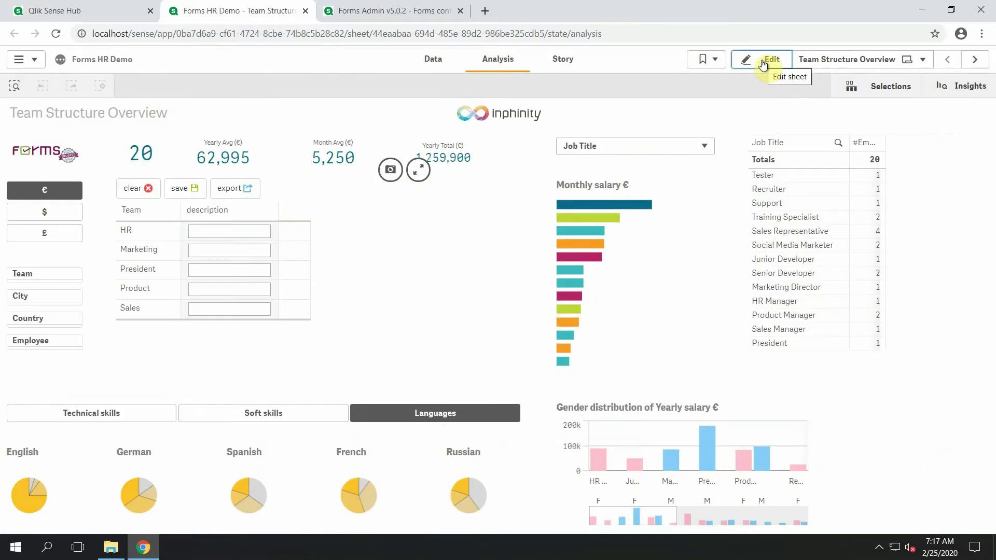
click(248, 231)
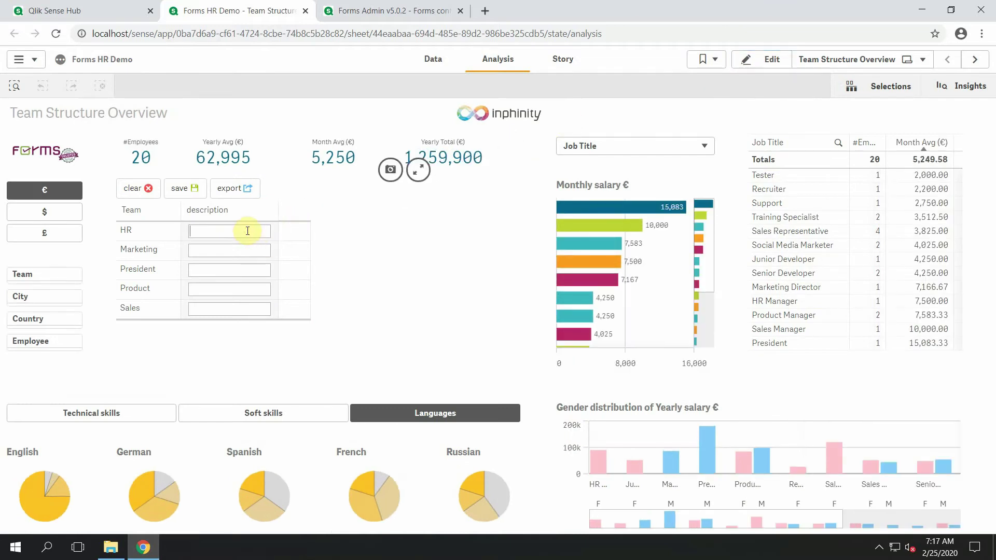
text(human resources)
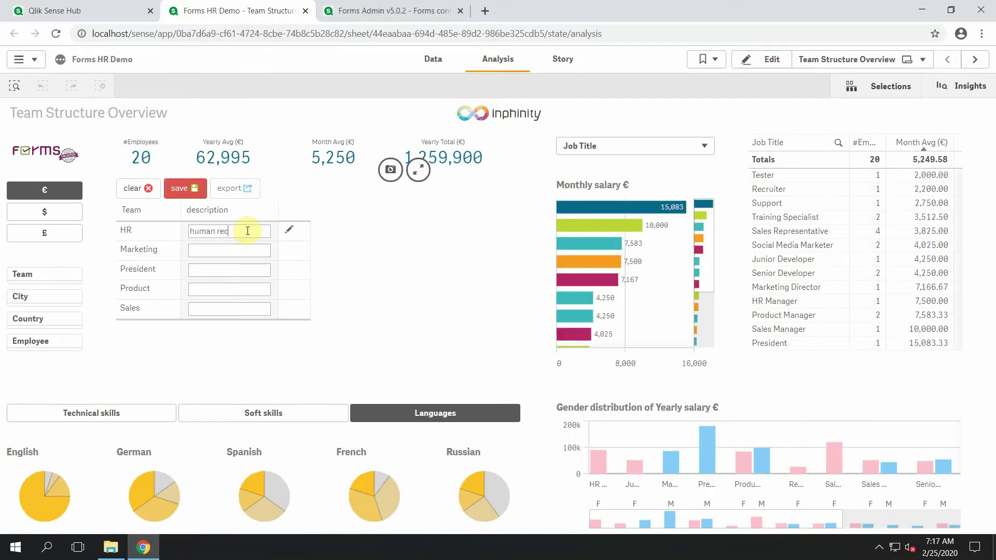
Step: Save the HR description, then select the Forms object again in edit mode
click(184, 190)
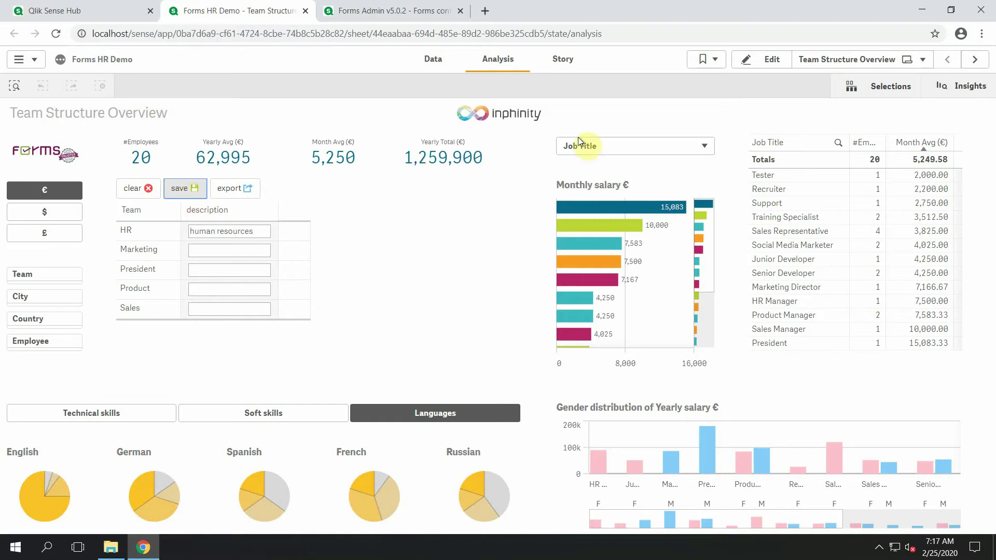
click(764, 60)
click(276, 268)
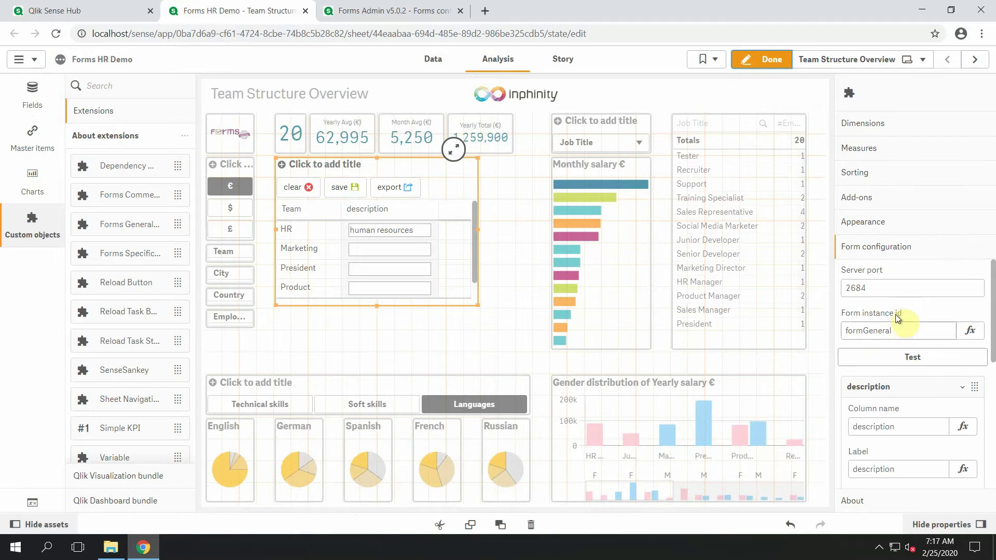
Step: Change the form instance id from formGeneral to TechTuesday
click(884, 332)
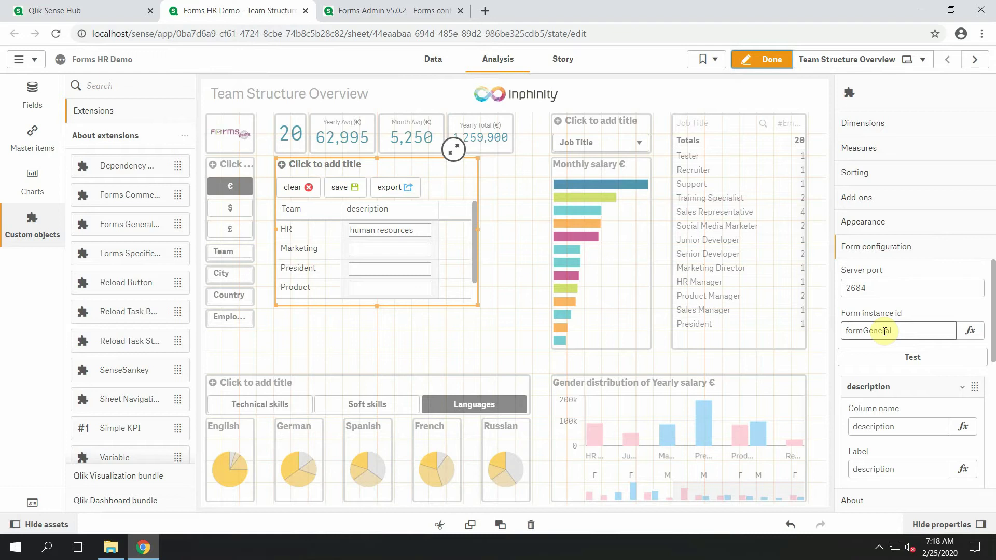
drag(900, 330, 833, 329)
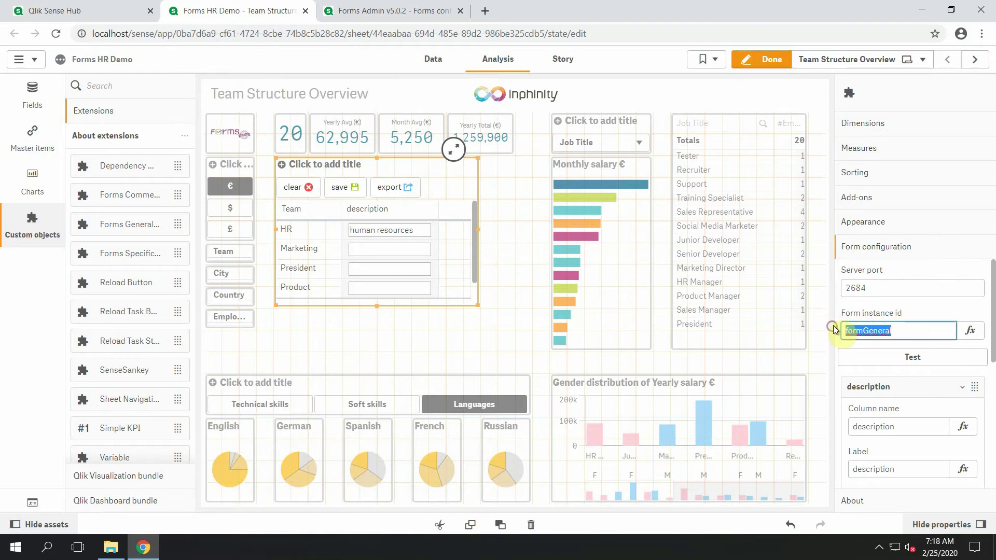
text(TchT)
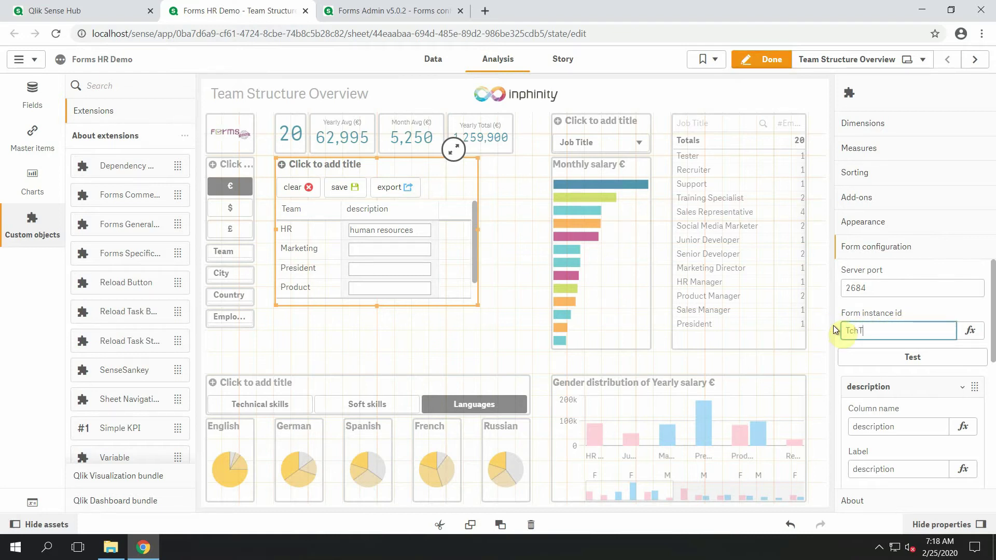
key(BackSpace)
key(BackSpace)
key(BackSpace)
text(echTuesday)
key(Return)
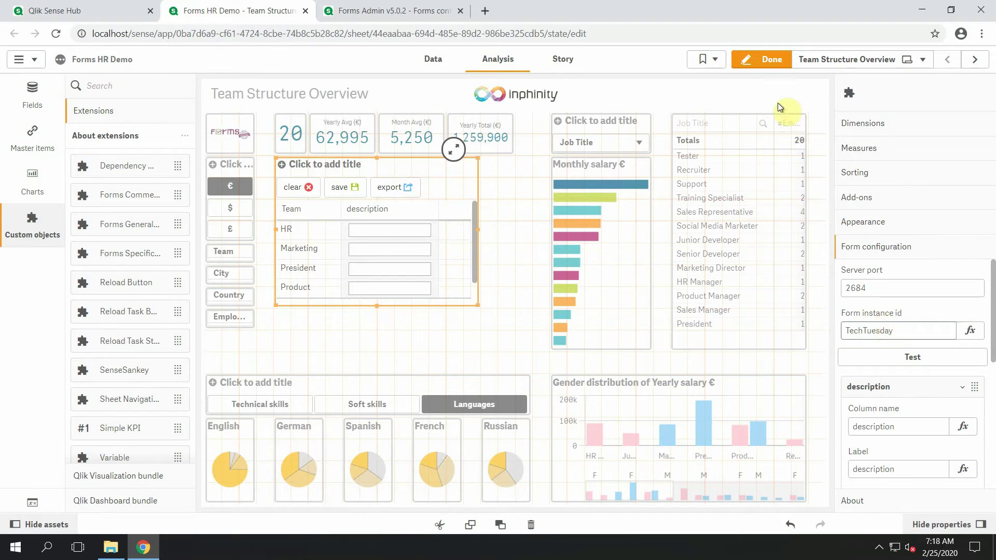
Step: Back on the live sheet, enter 'marketing team' as the Marketing row's description
click(764, 60)
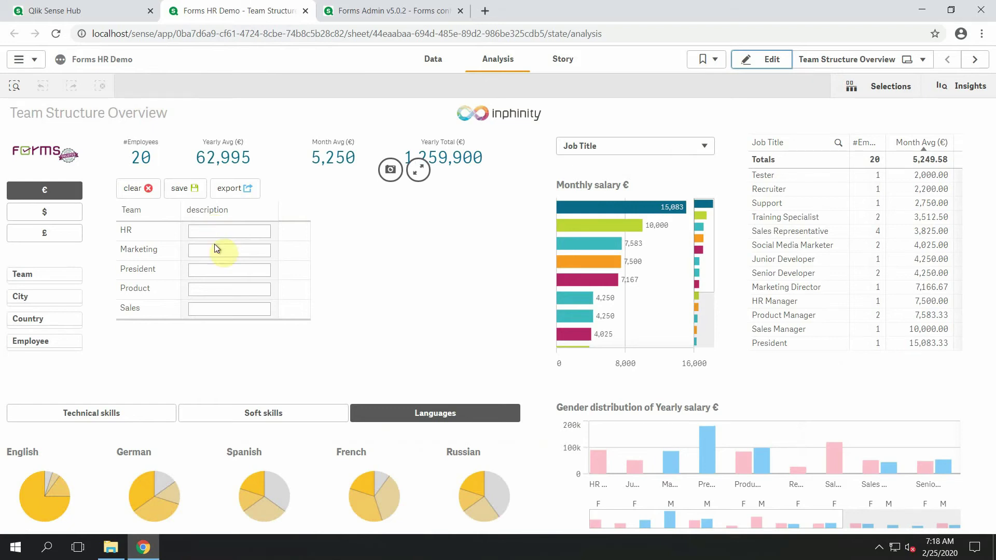
click(219, 248)
text(marketing team)
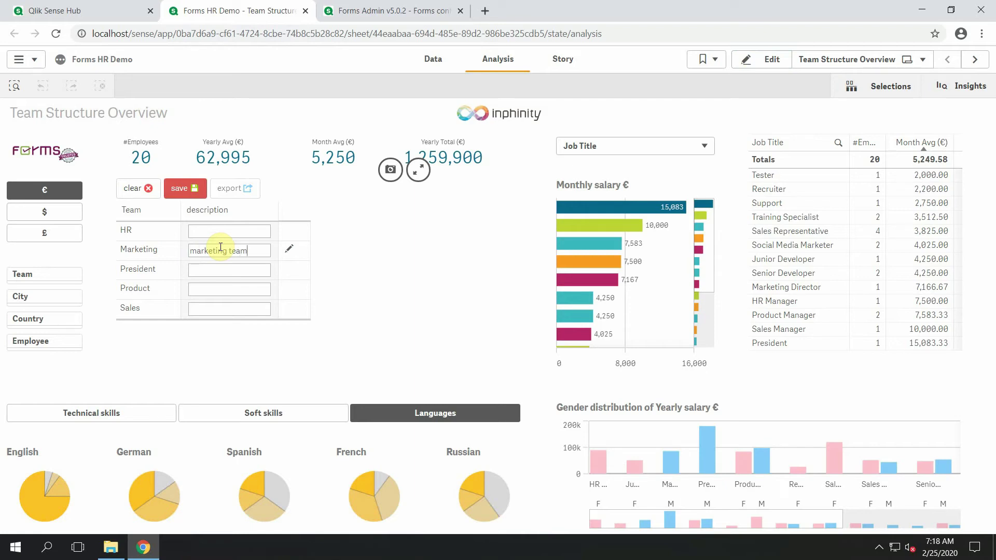
Step: Save the Marketing description and verify the record in TechTuesday.xml using Notepad++
click(179, 188)
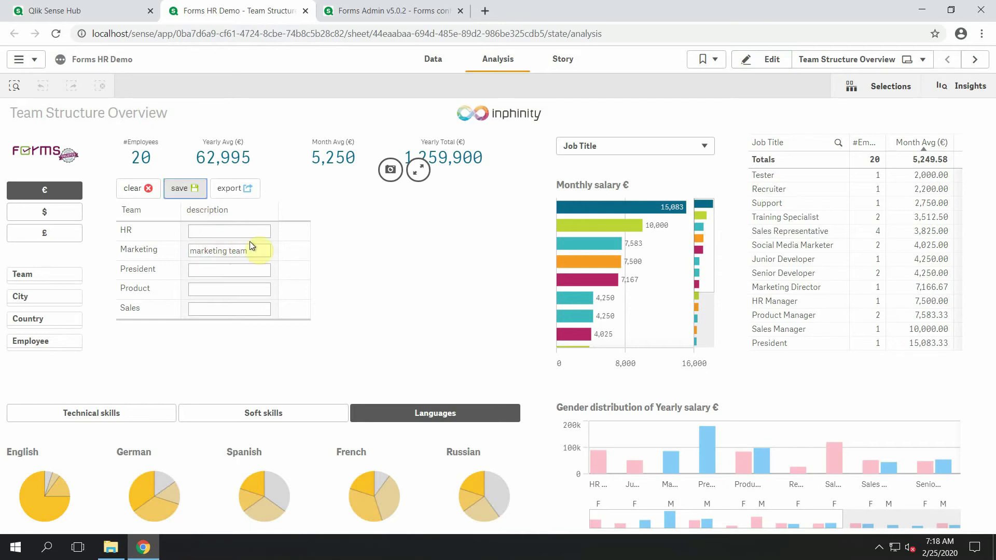
click(111, 547)
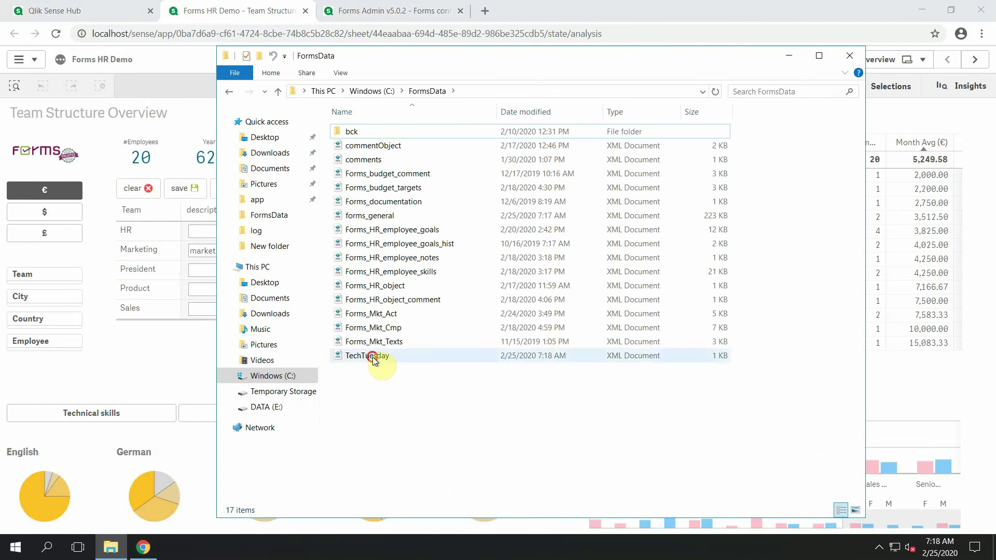
right_click(374, 358)
click(437, 183)
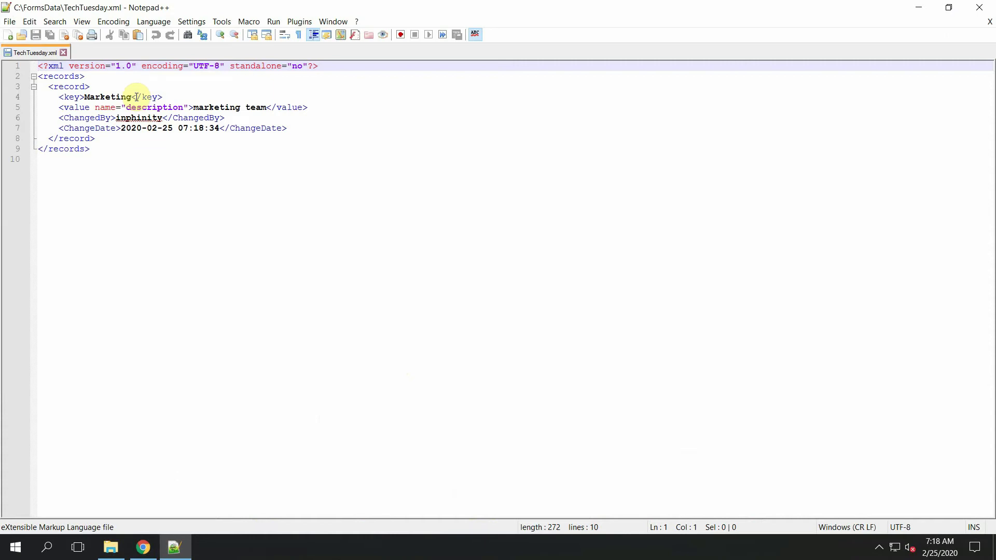
click(919, 7)
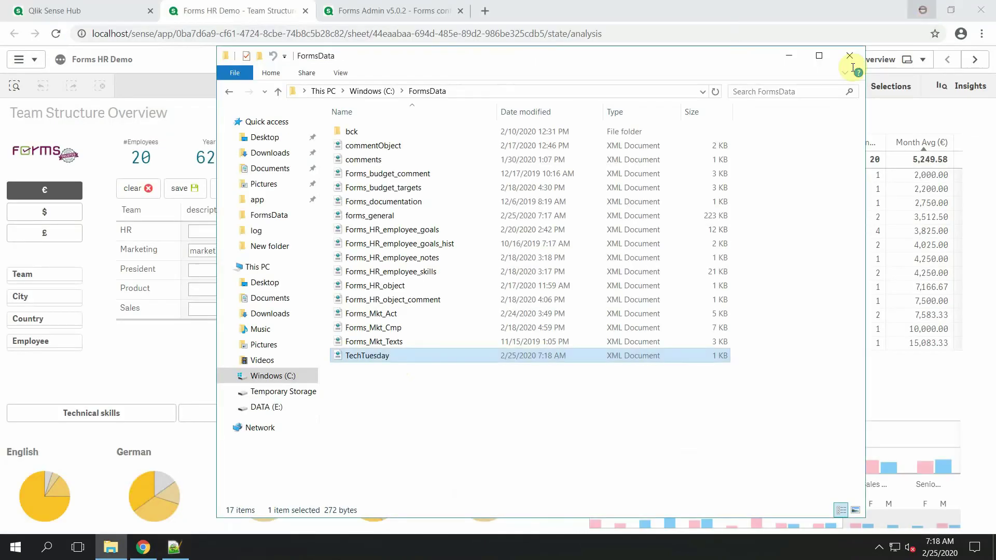
click(796, 55)
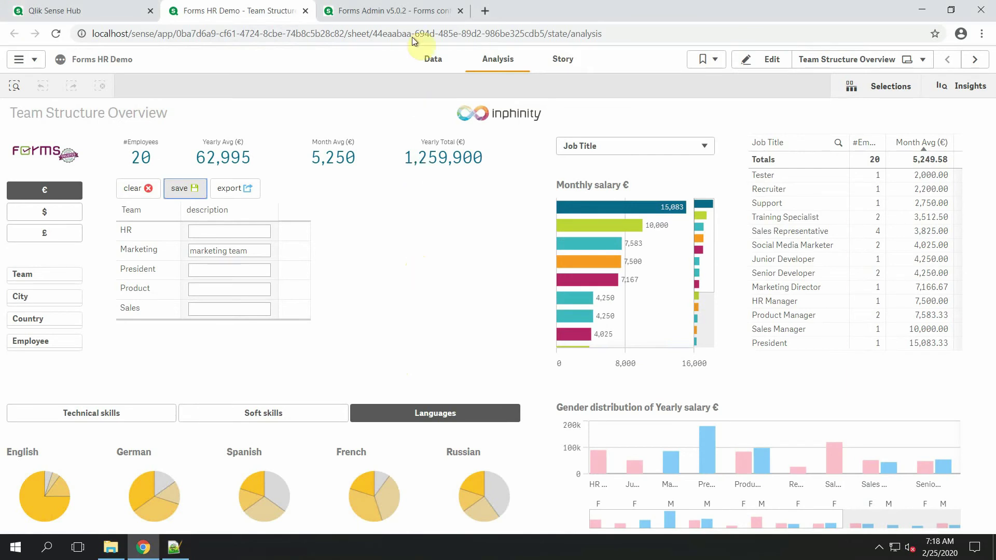
Step: Add a new General form instance row with id TechTuesday2
click(406, 12)
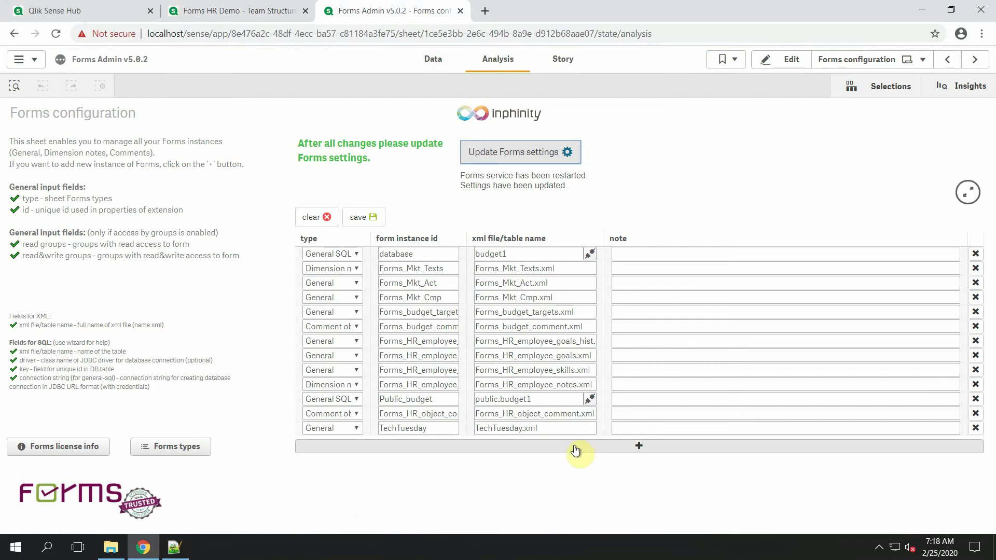
click(113, 552)
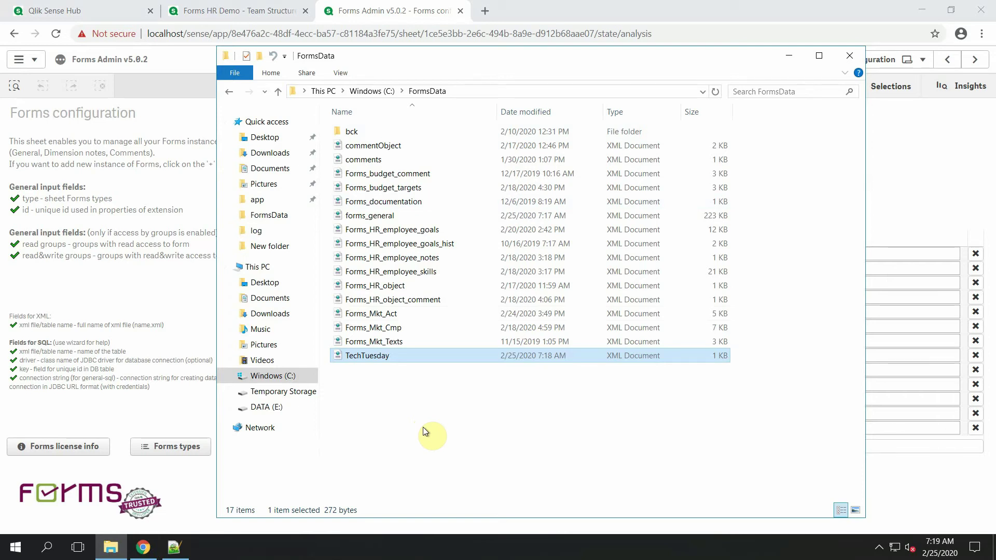
click(621, 27)
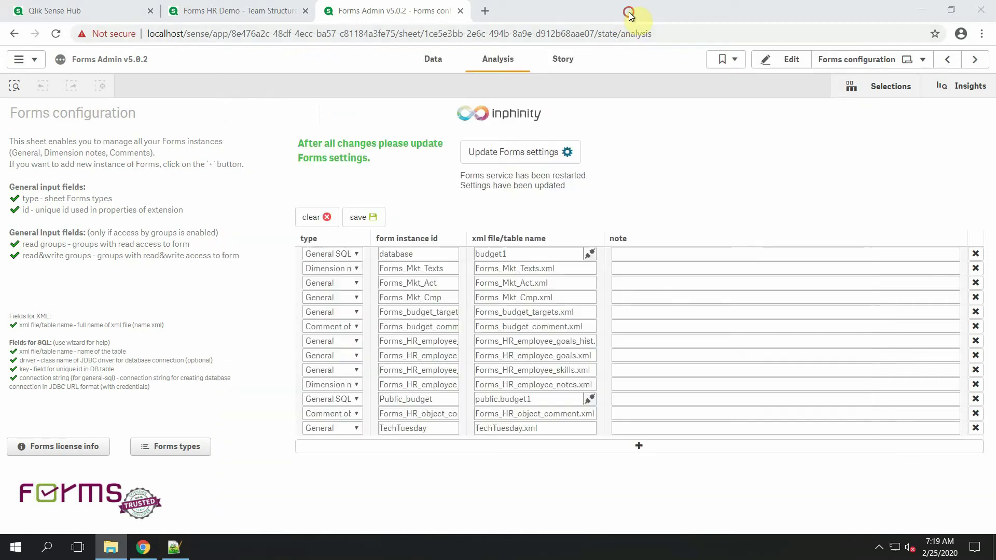
click(555, 447)
drag(433, 428, 379, 430)
key(ctrl+c)
click(402, 443)
key(ctrl+v)
text(2)
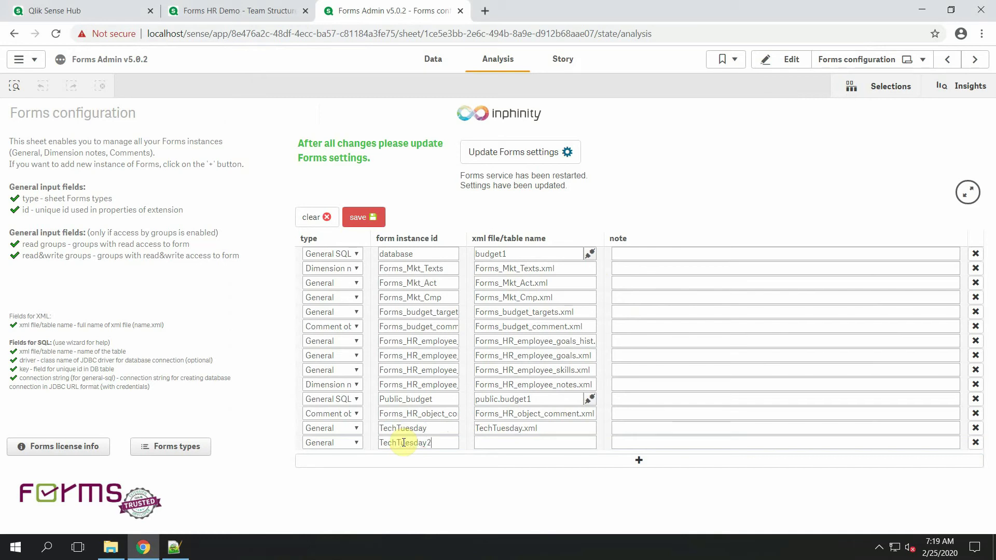
Step: Set its xml file to Subfolder/TechTuesday2.xml, save, and update the Forms settings
click(496, 444)
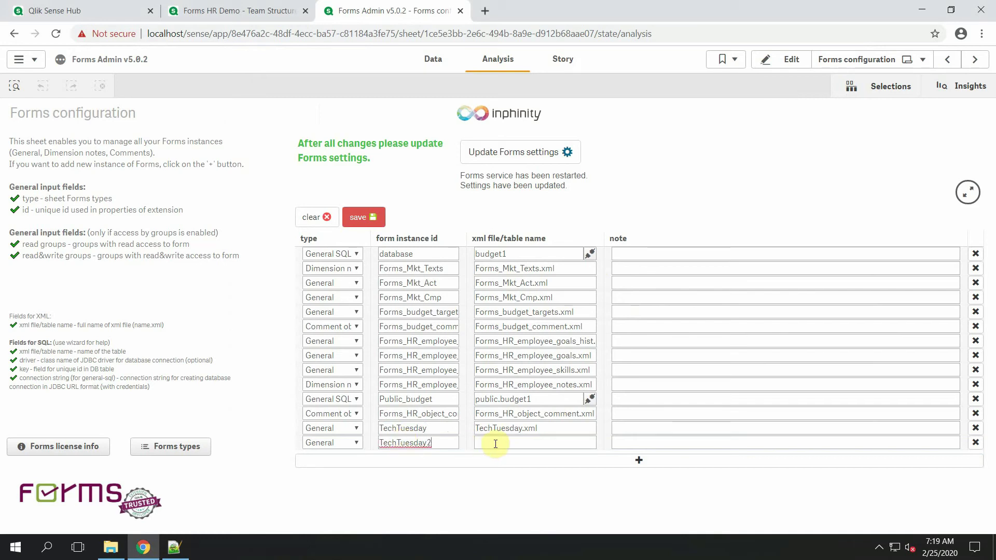
click(495, 444)
text(Subfolder/)
drag(444, 440, 377, 440)
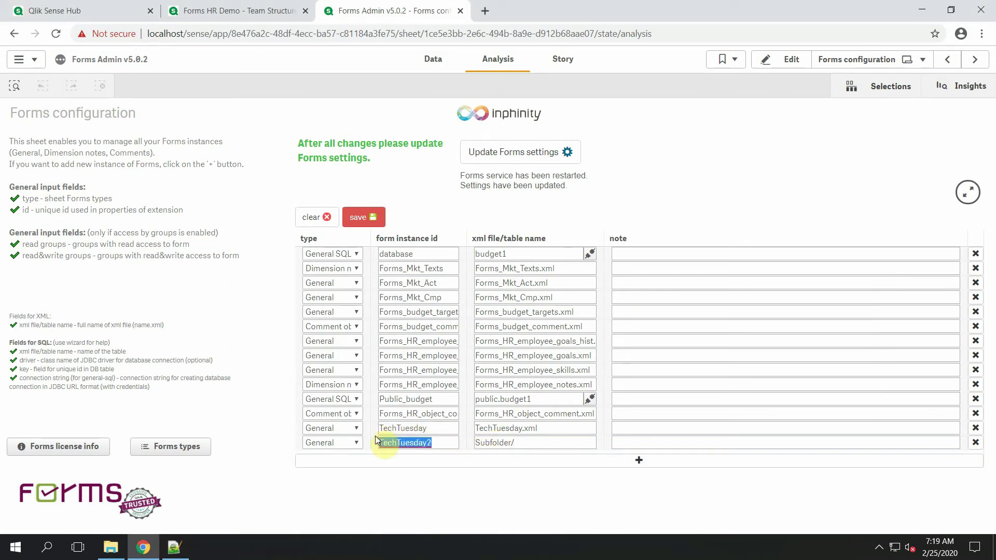
key(ctrl+c)
click(546, 440)
key(ctrl+v)
text(.xml)
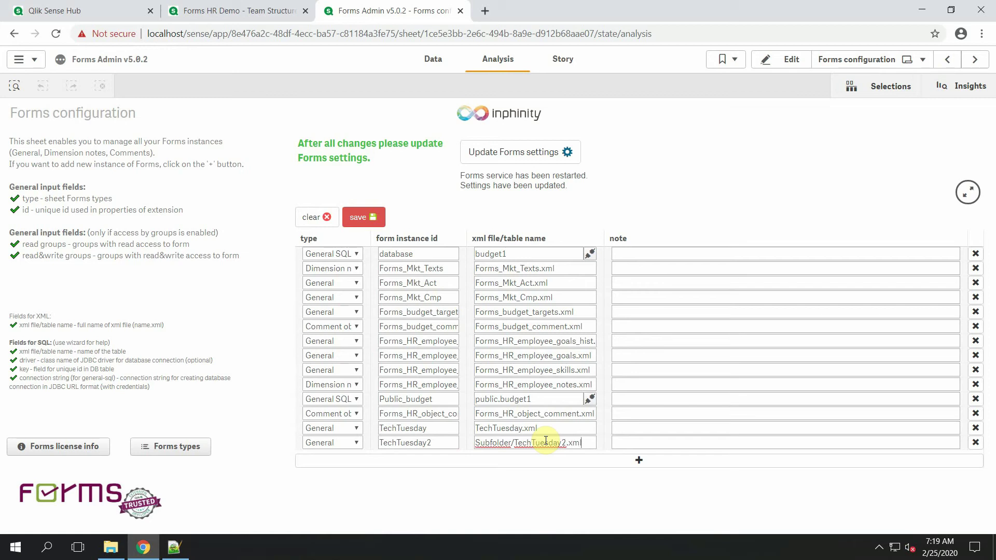
click(357, 217)
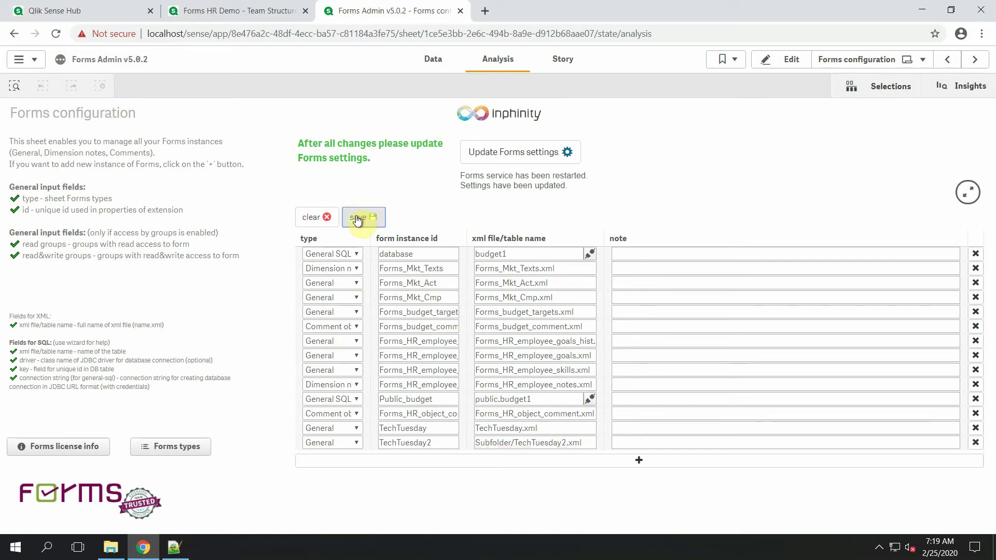
click(499, 159)
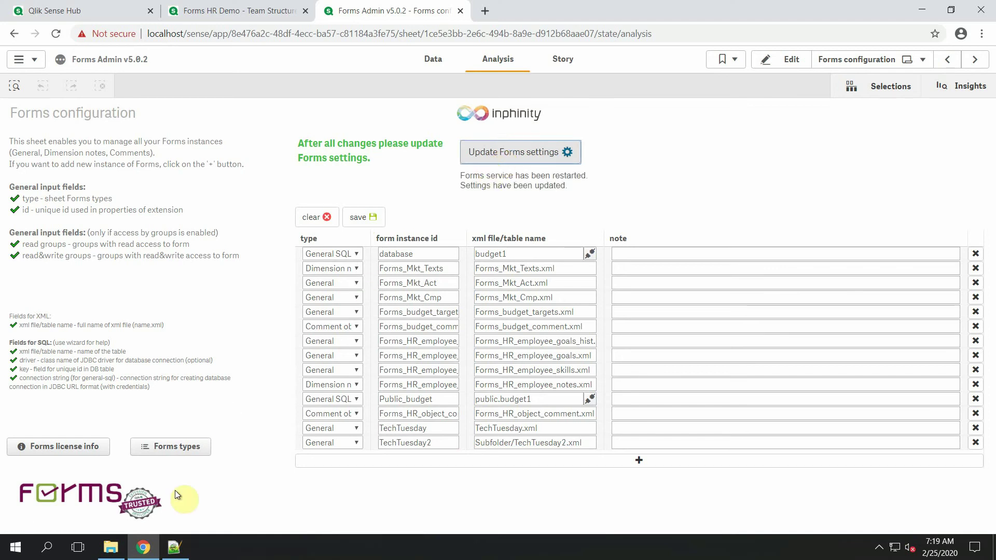
Step: Browse to C:\FormsData\Subfolder and confirm it contains no files yet
click(116, 554)
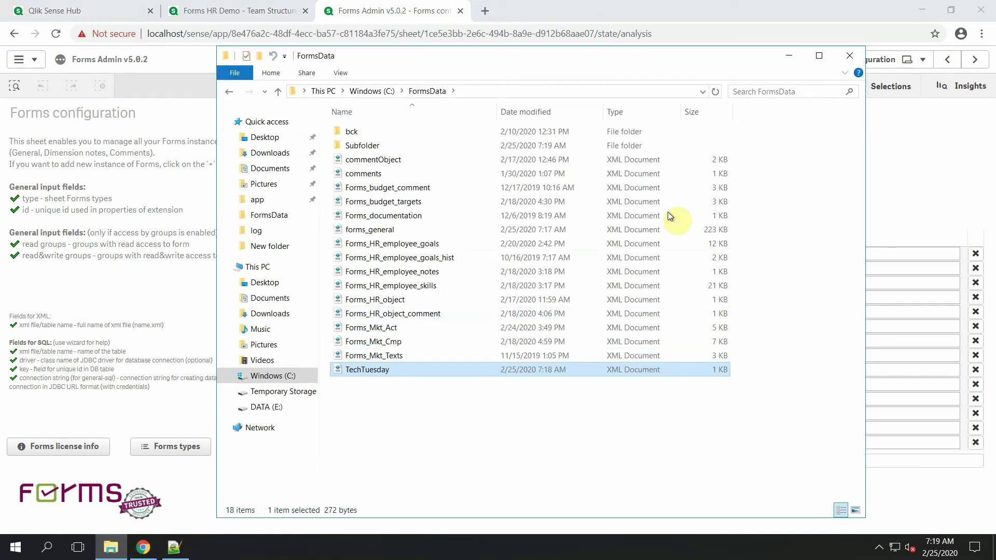
double_click(437, 142)
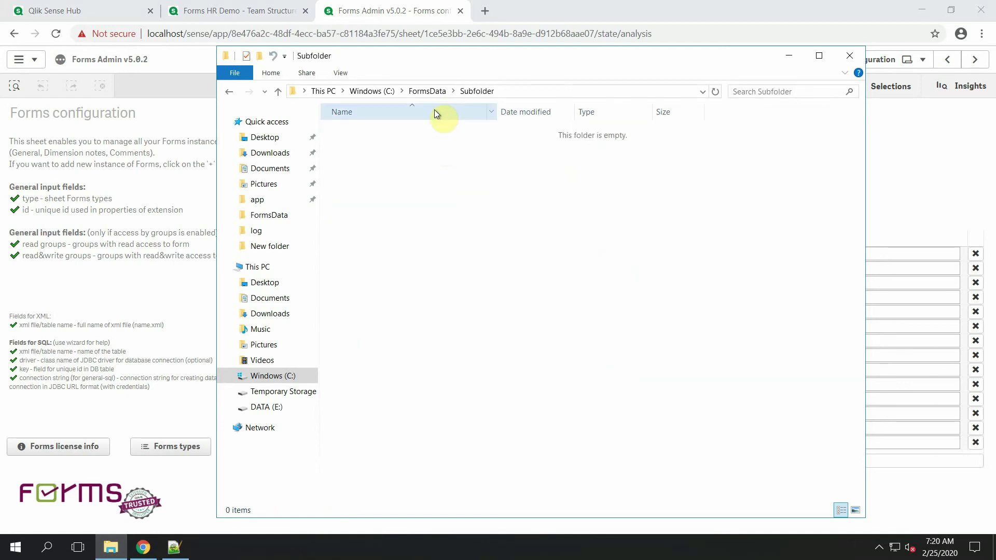
Step: On the Forms HR Demo sheet, place a new Forms General object beside the existing form
click(279, 13)
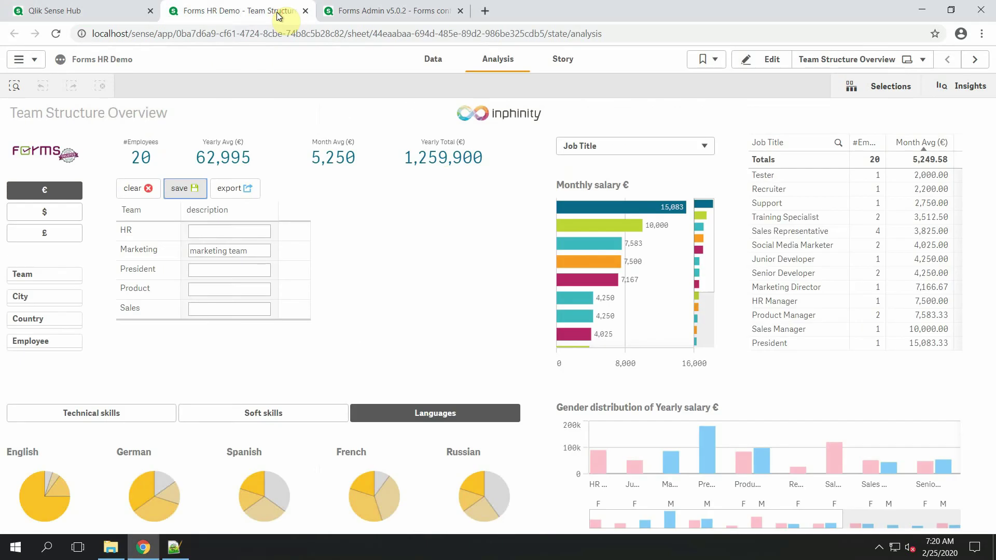
click(758, 60)
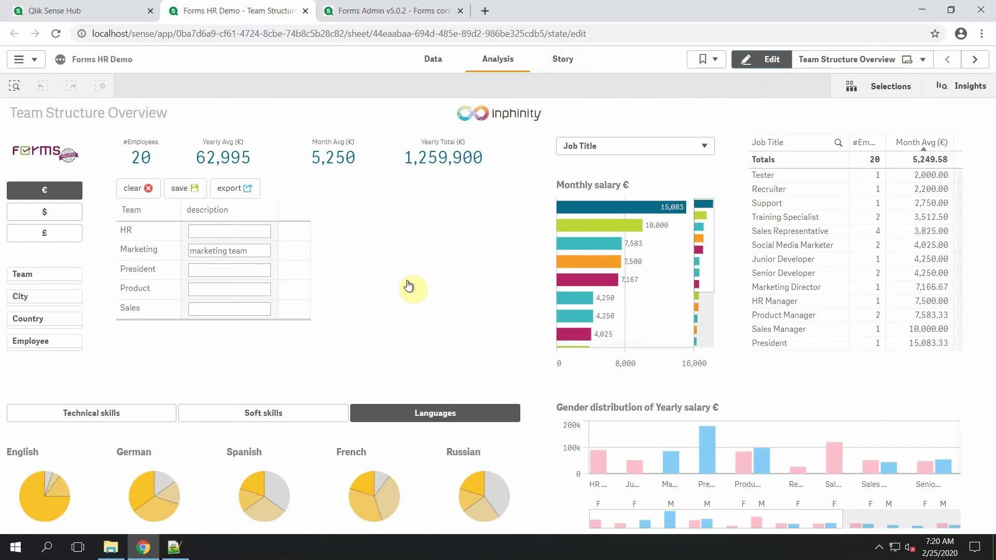
click(285, 249)
click(123, 84)
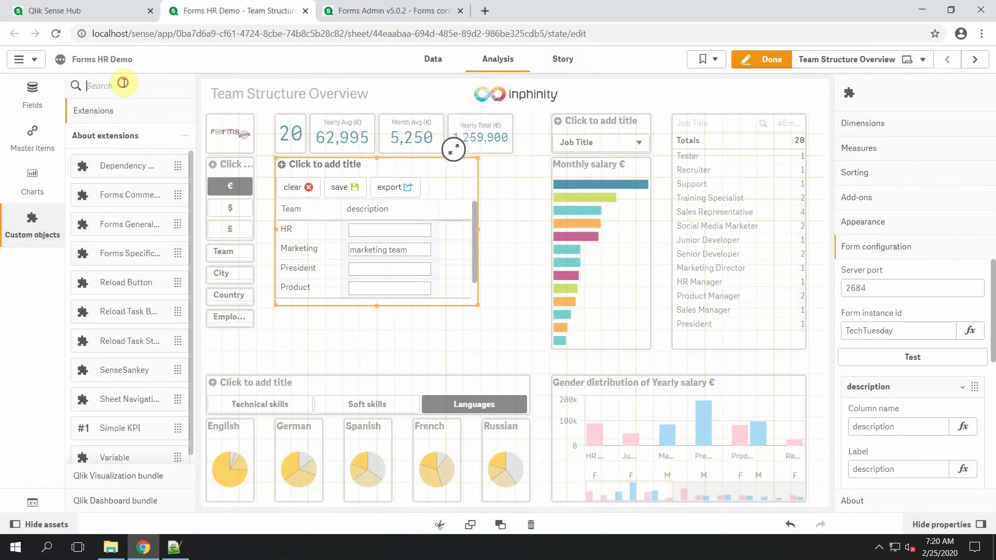
text(forms)
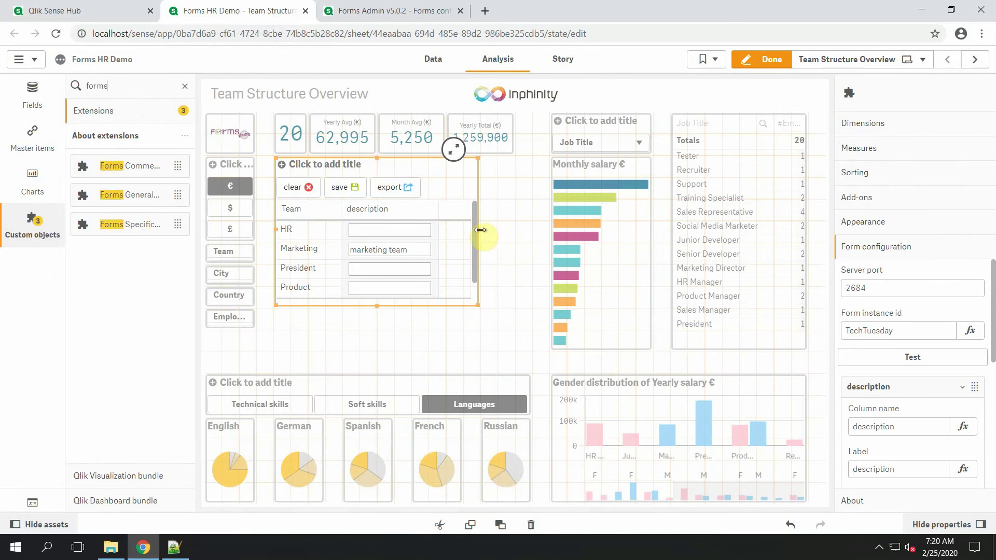
drag(475, 229, 410, 235)
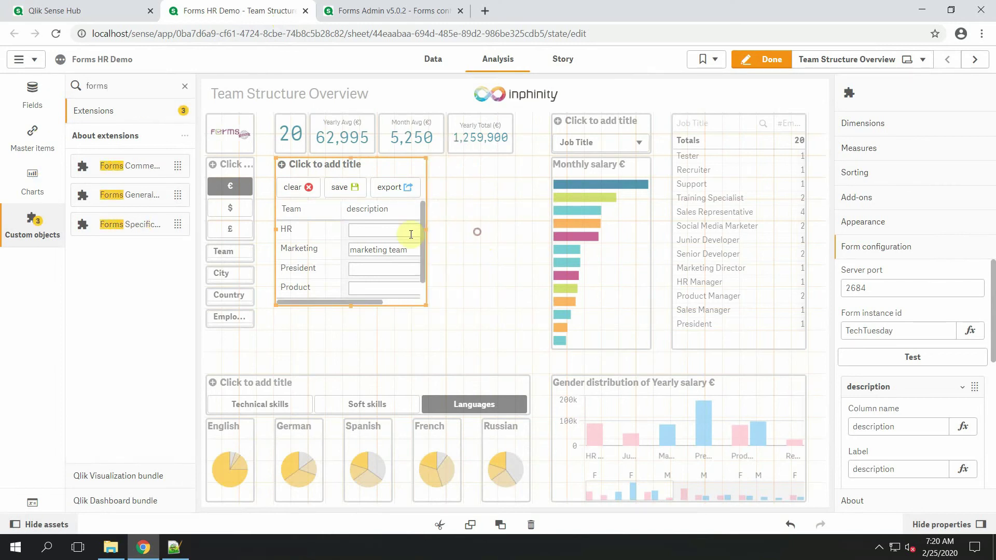
drag(138, 194, 462, 224)
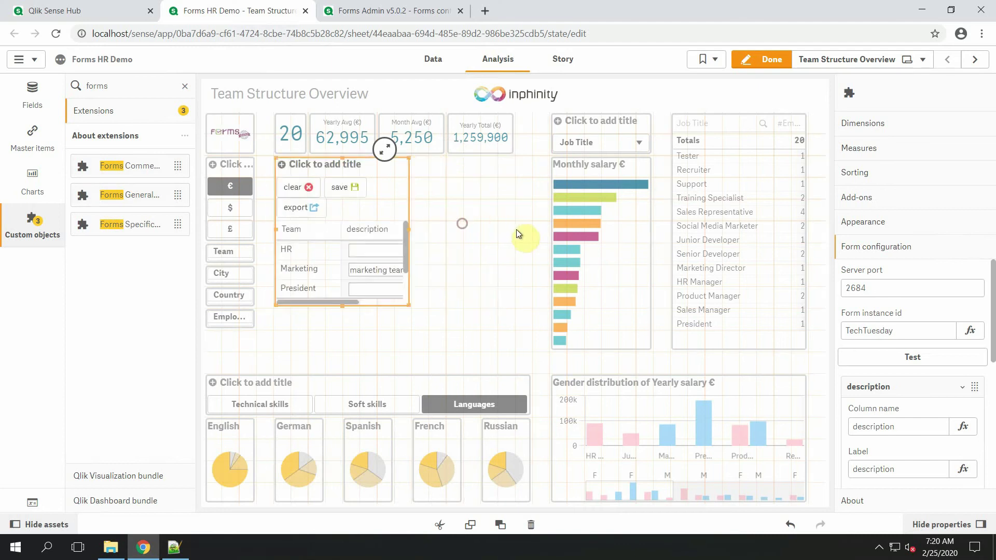
Step: Add Team as the new form's dimension
click(875, 133)
click(880, 150)
text(t)
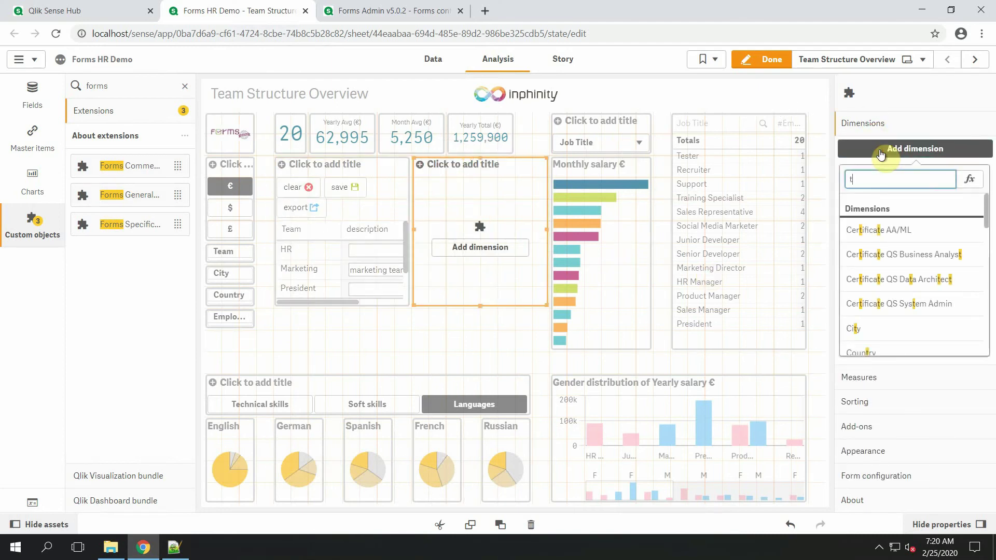
text(eam)
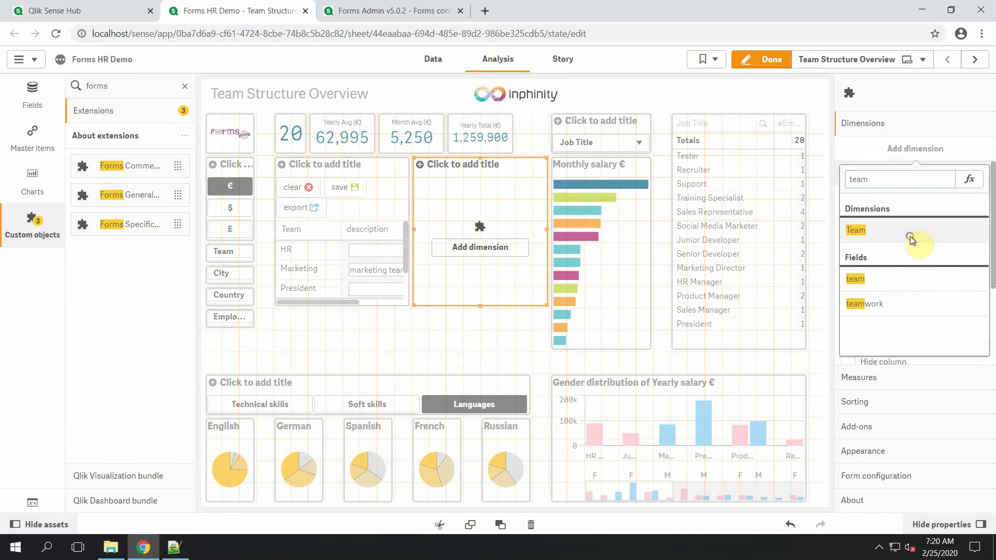
click(911, 240)
click(896, 177)
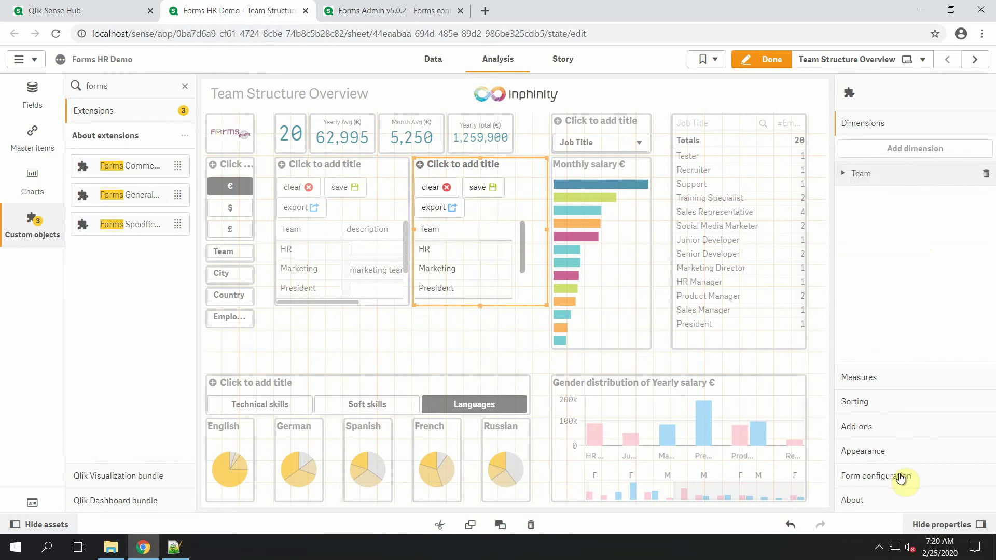
Step: Change the form instance id from formGeneral to TechTuesday2
click(901, 478)
drag(893, 330, 836, 328)
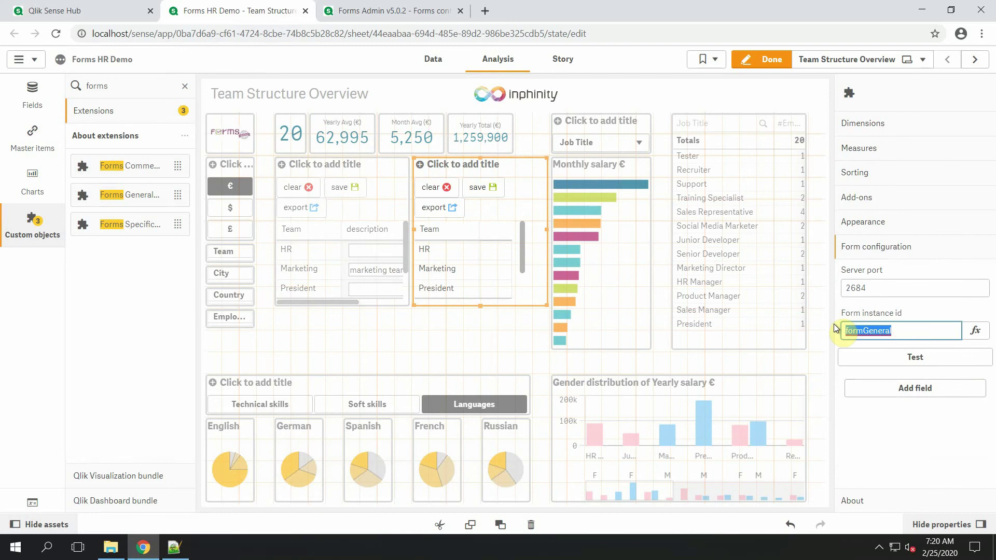
text(TechTuesday2)
click(862, 400)
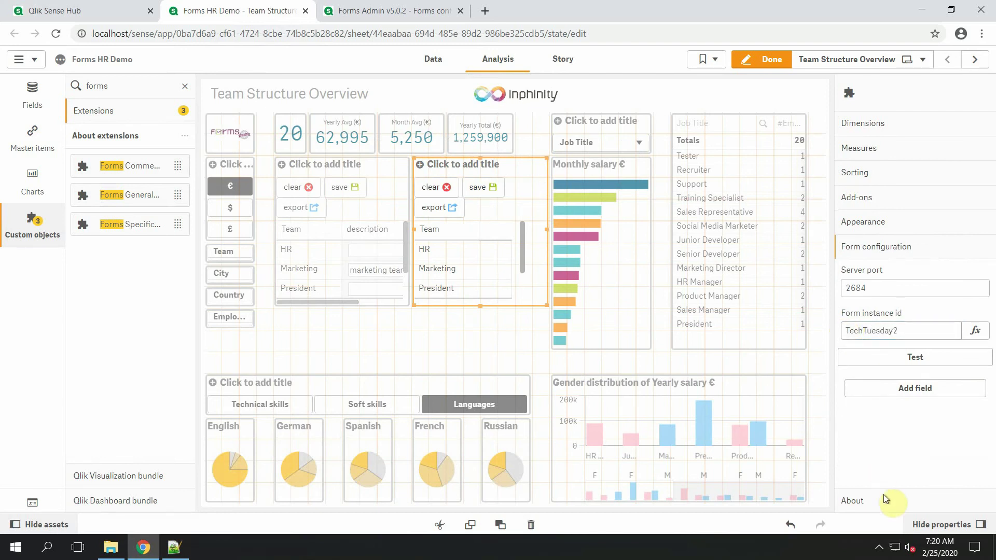
Step: Add a new field with column name 'manager' and label 'Manager'
click(908, 388)
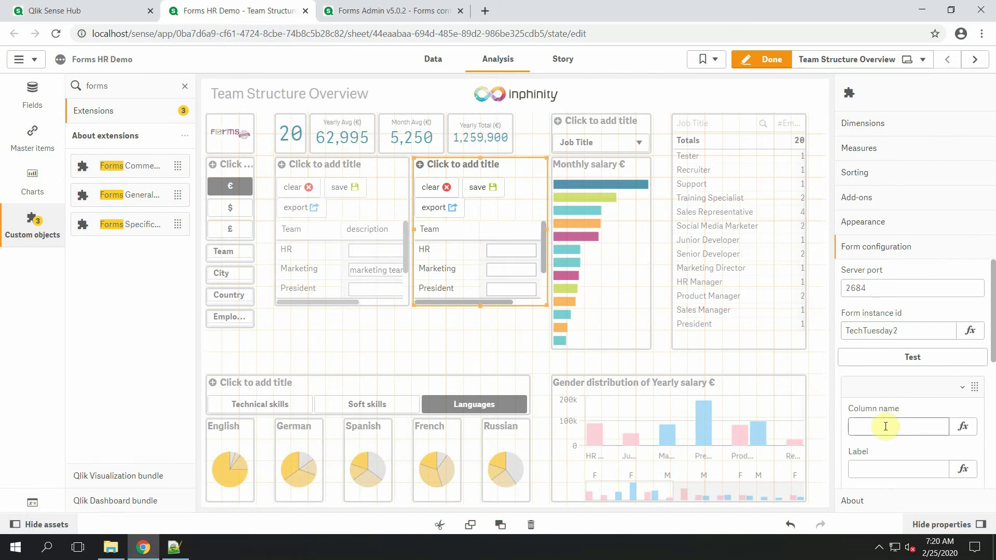
click(883, 426)
text(manager)
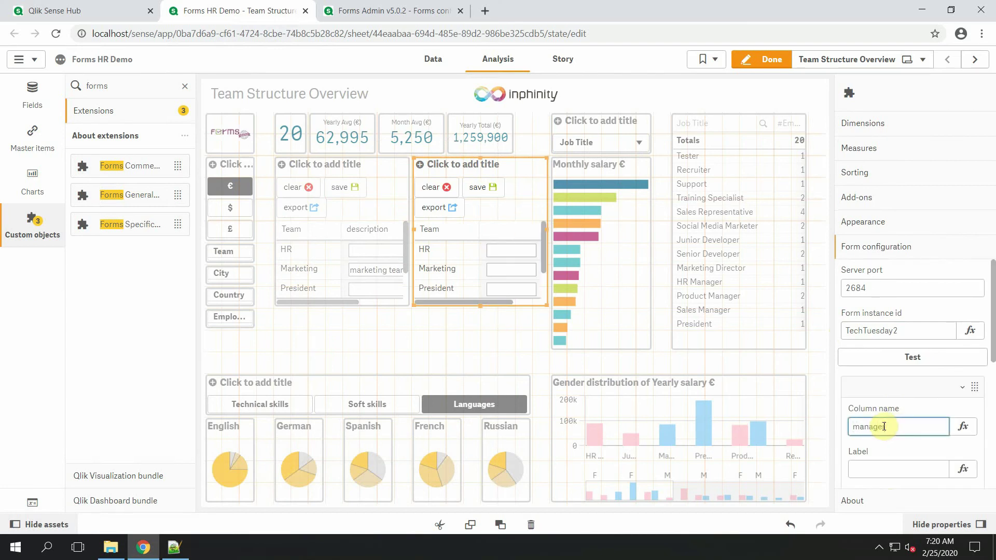
click(897, 468)
text(Manager)
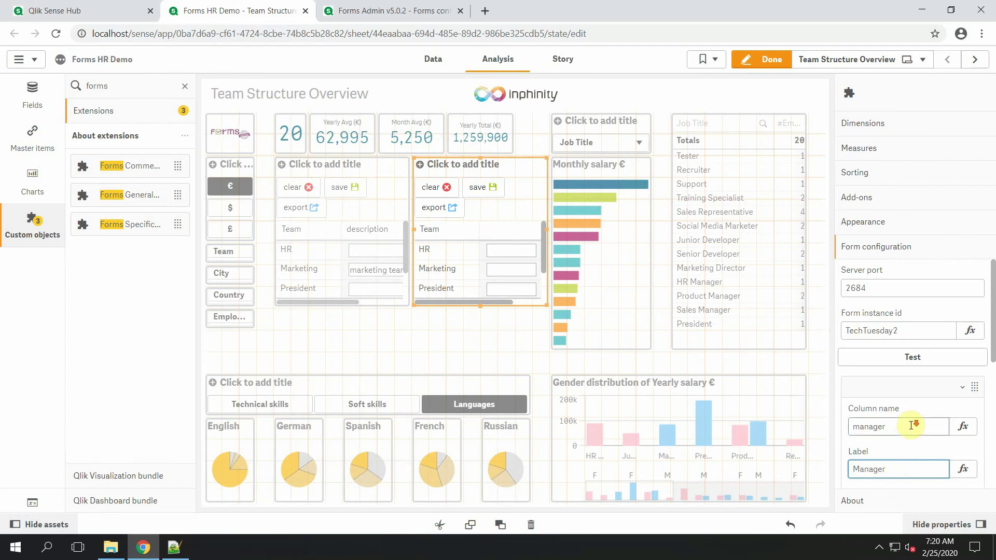
scroll(913, 426, down, 3)
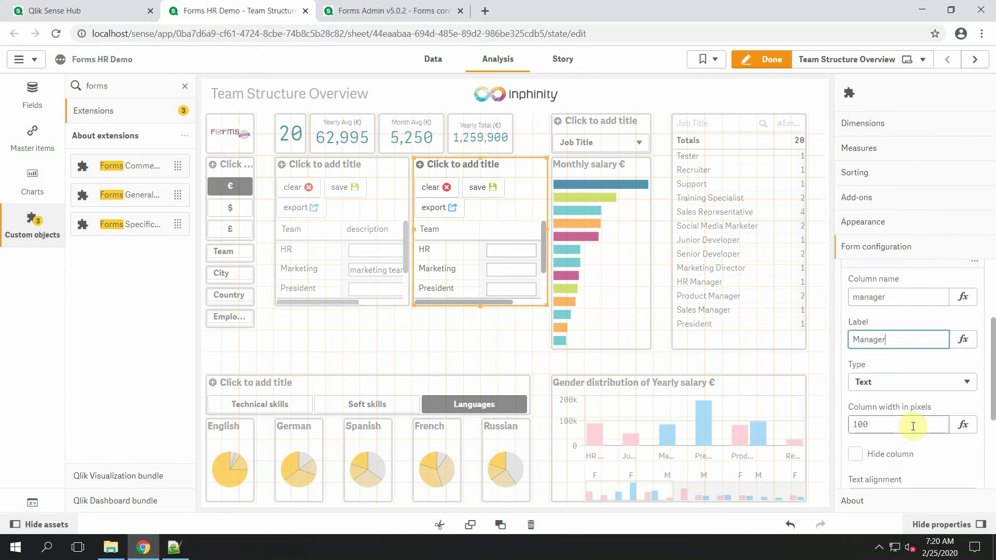
Step: Leave edit mode, enter the manager's first name in the HR row's Manager field, and save
click(767, 60)
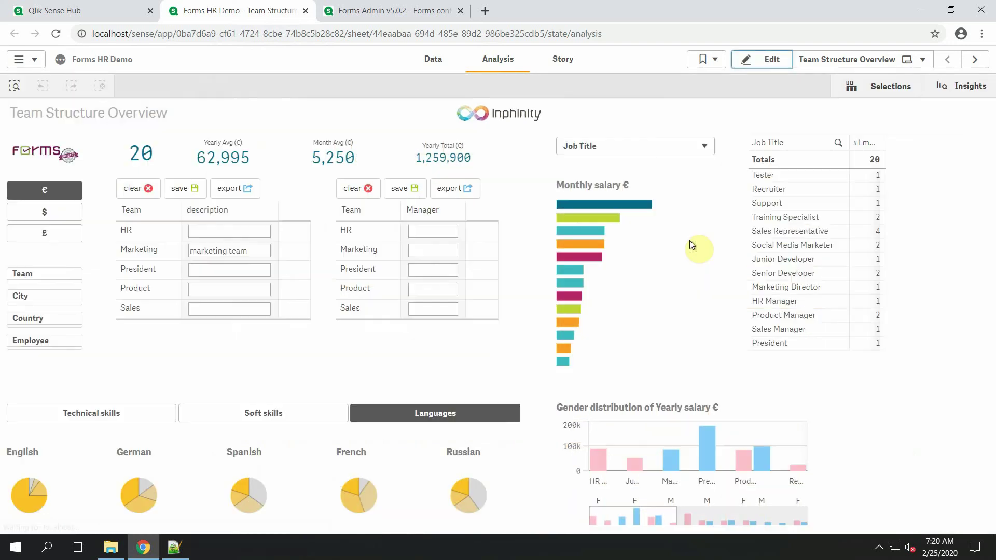
click(445, 229)
text(Jo)
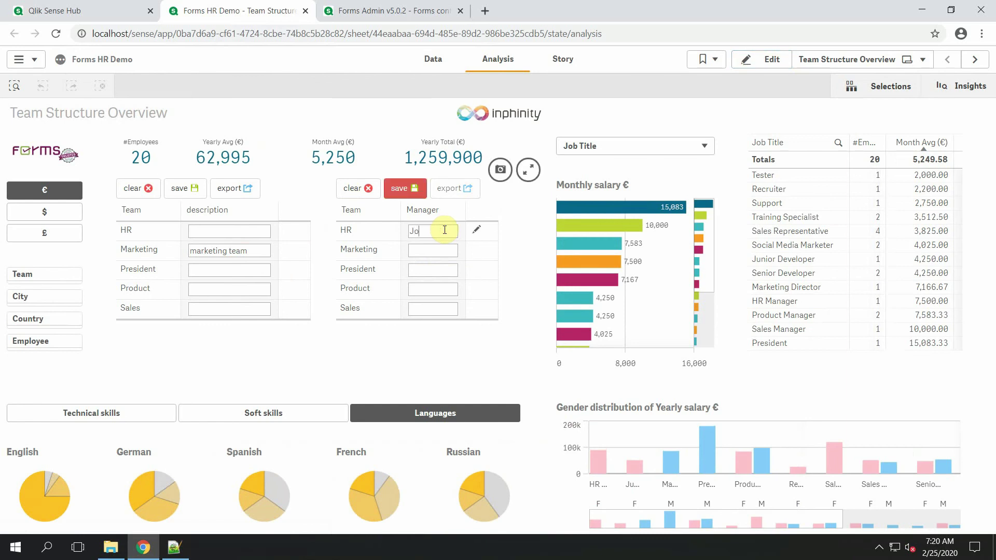
text(hn)
click(412, 189)
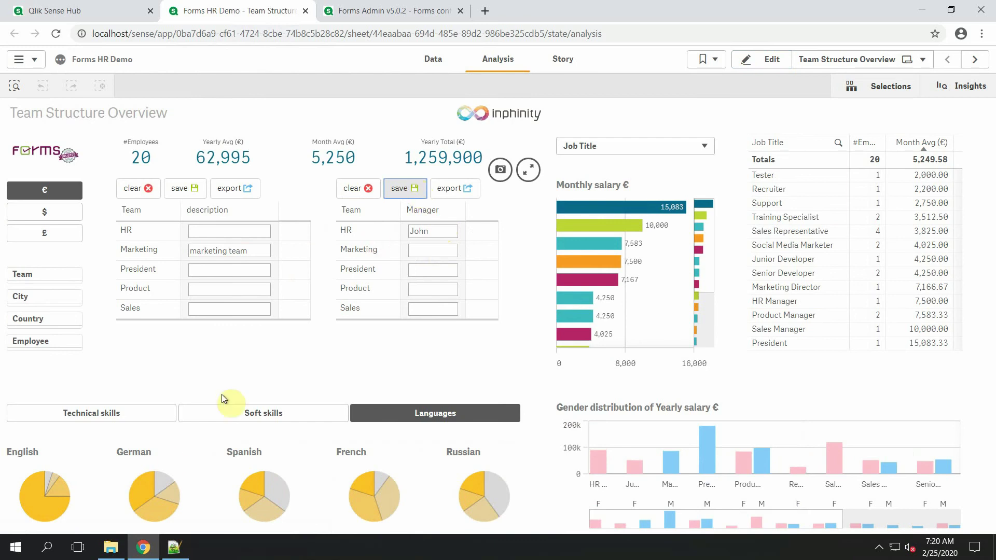
Step: Bring up the File Explorer Subfolder window to check for TechTuesday2.xml
click(111, 547)
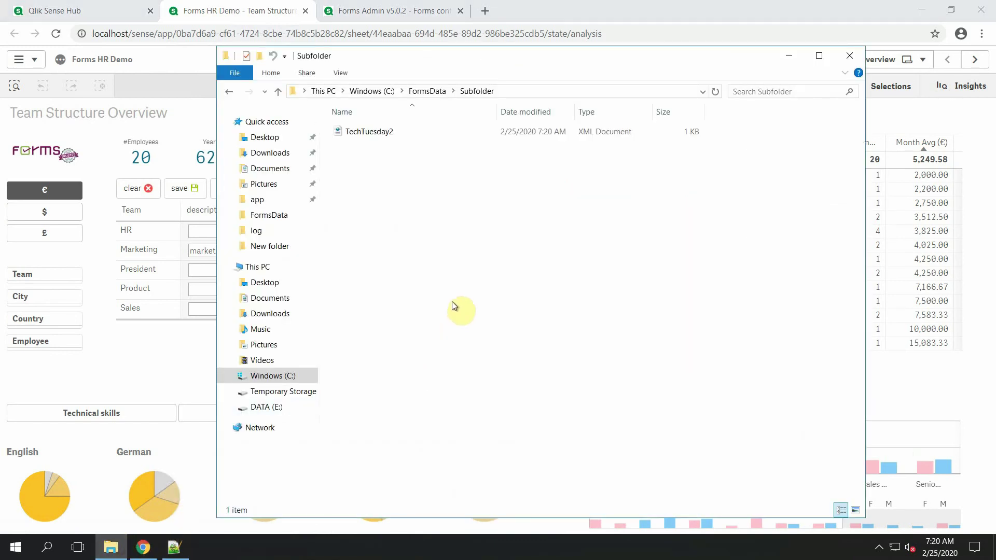